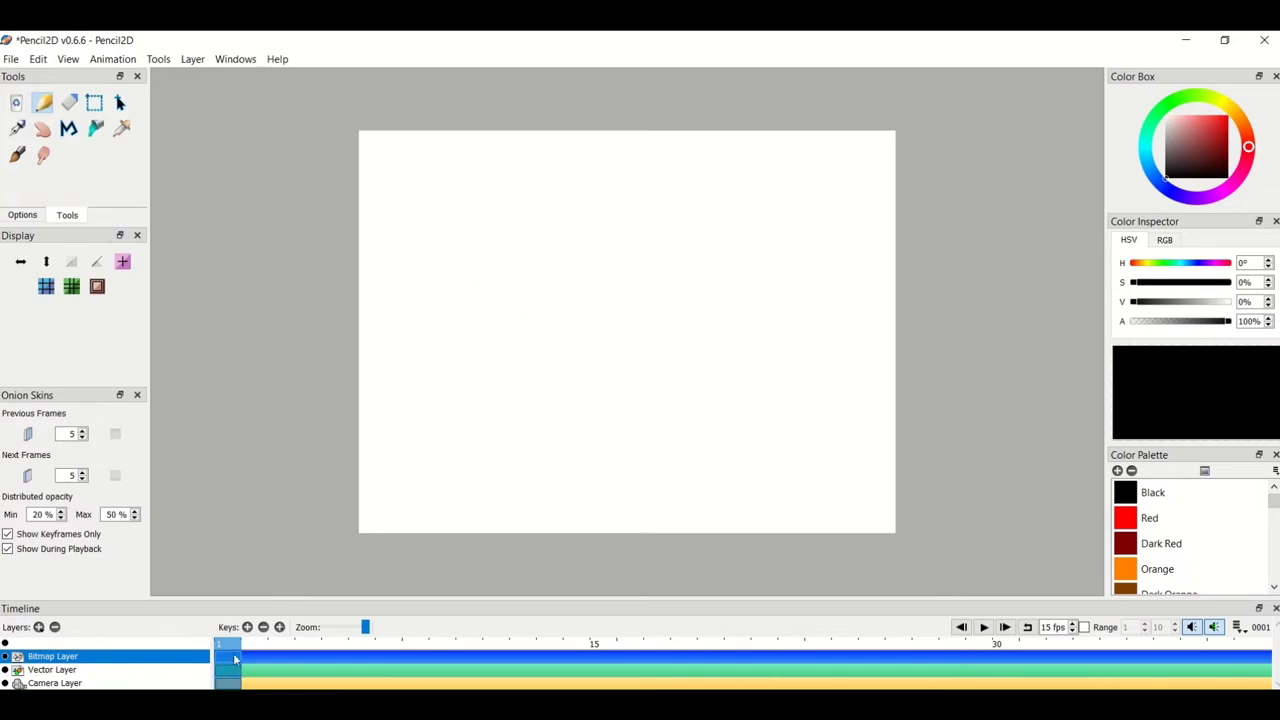
# Step: Import 1.png into frame 1 of the Bitmap Layer, positioned relative to the center of camera, current frame
pyautogui.click(11, 60)
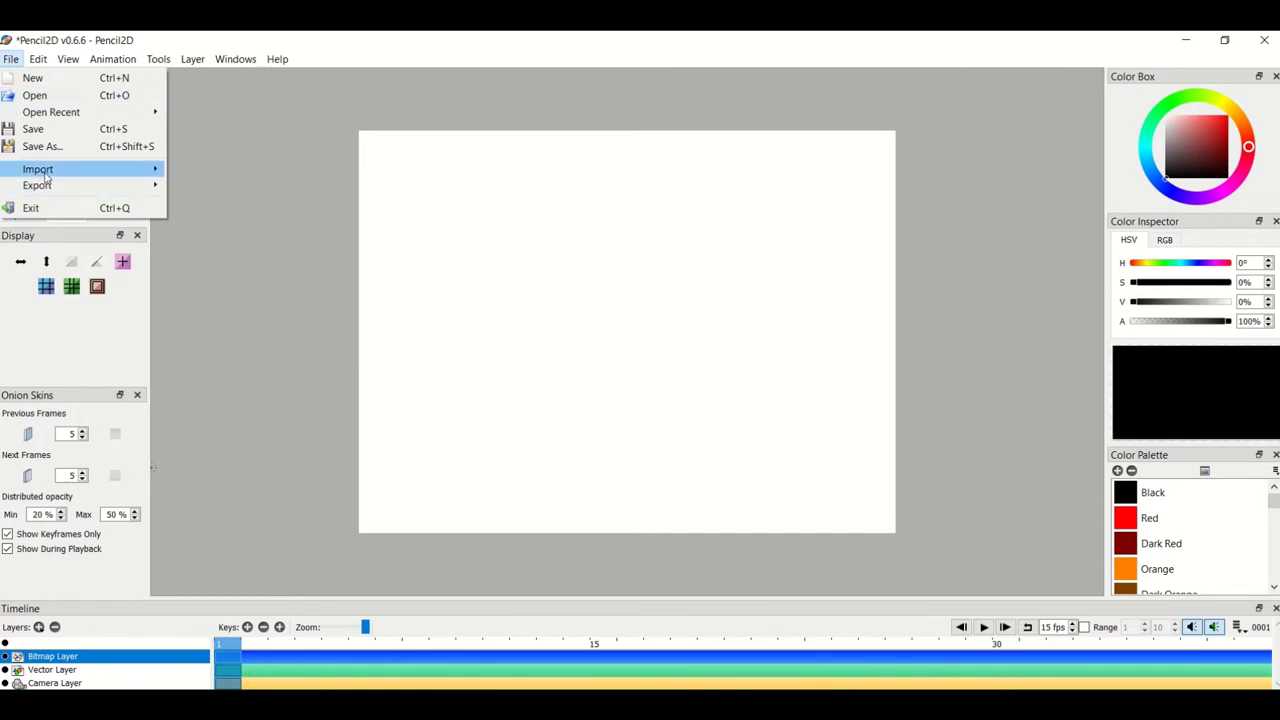
pyautogui.moveTo(44, 175)
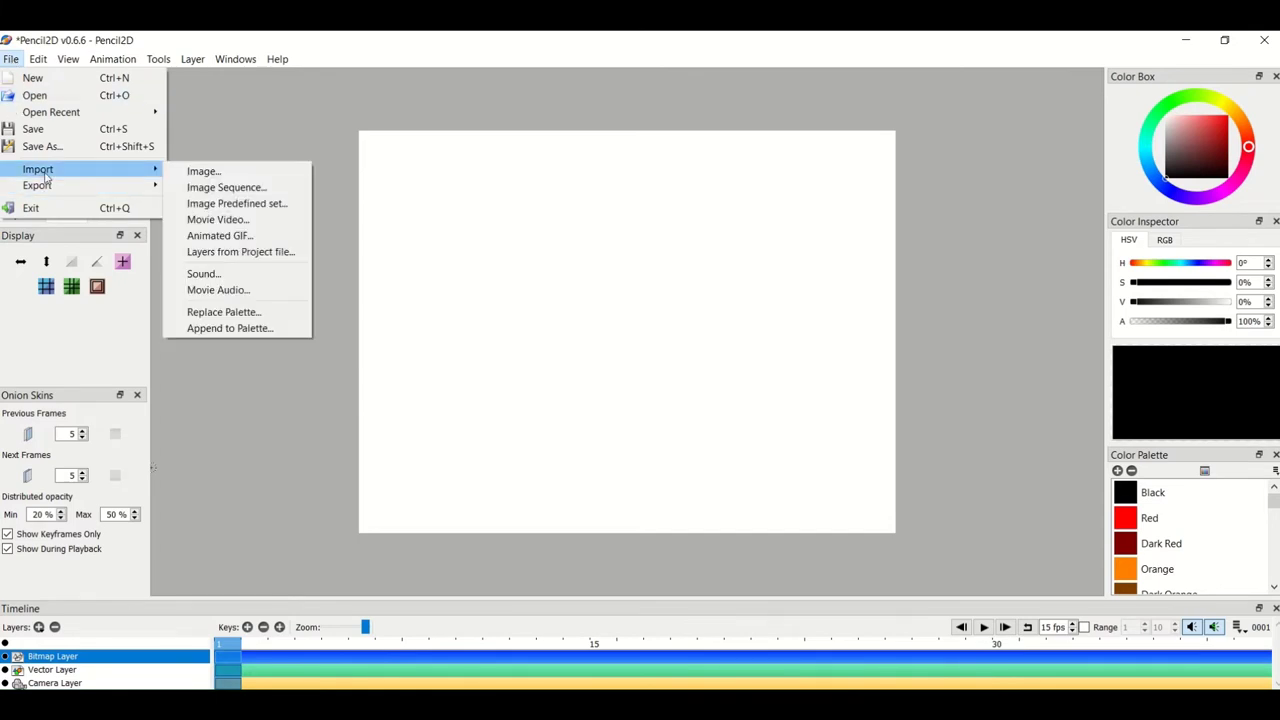
pyautogui.click(205, 172)
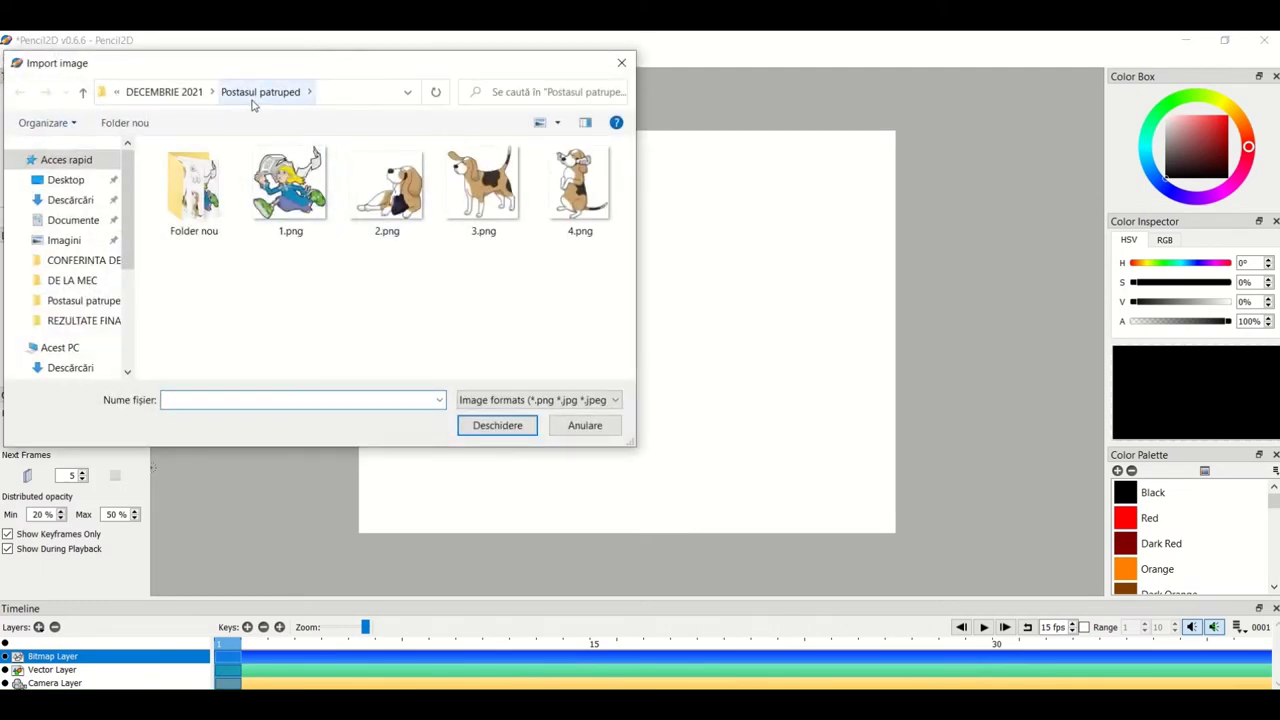
pyautogui.click(317, 152)
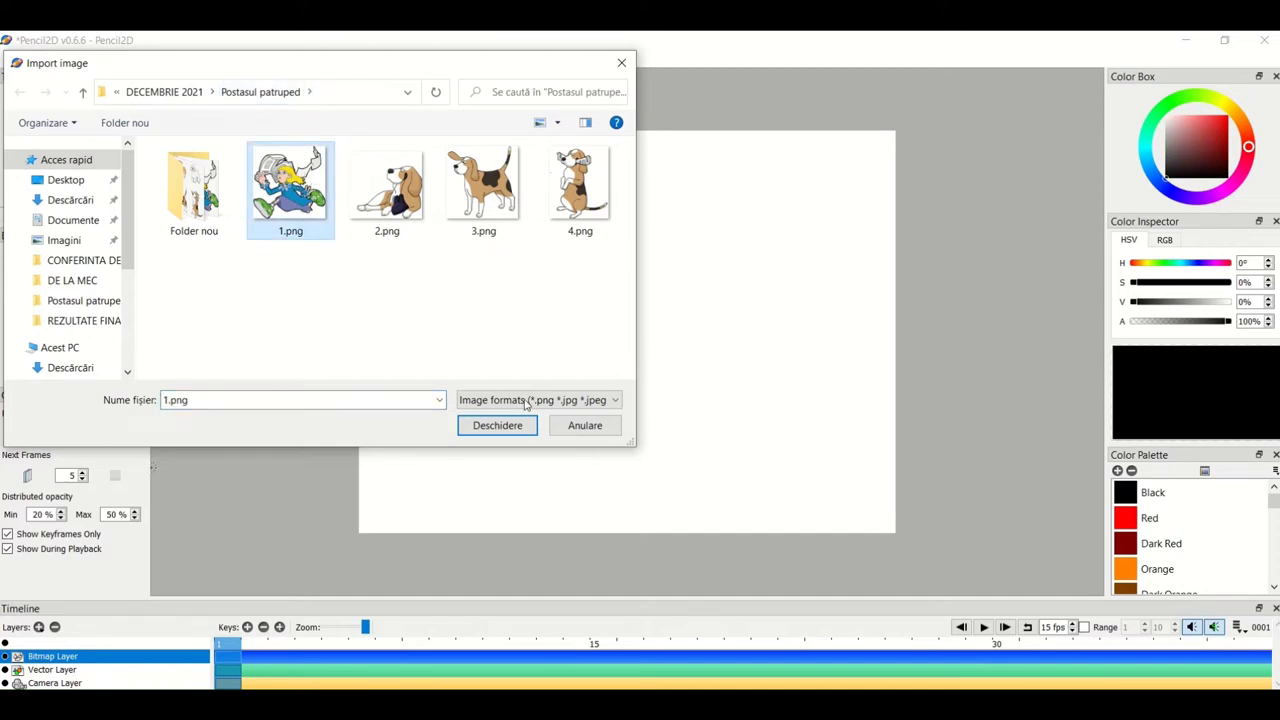
pyautogui.click(510, 428)
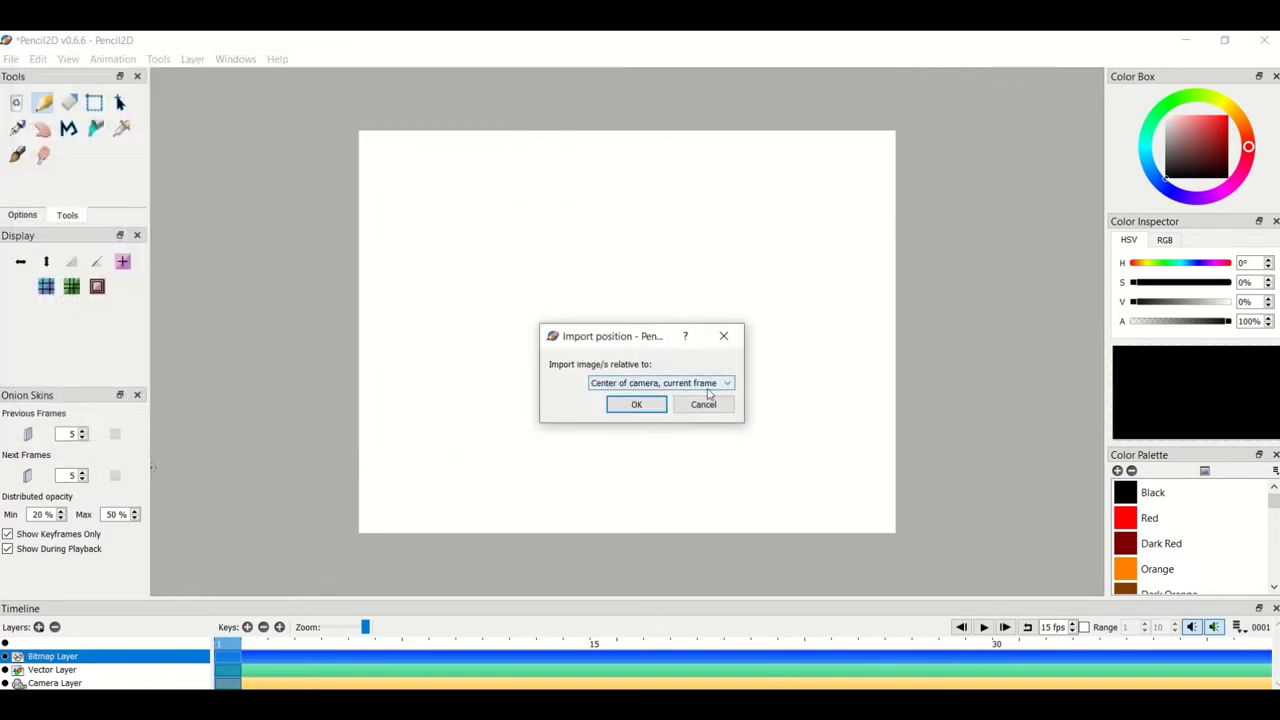
pyautogui.click(726, 384)
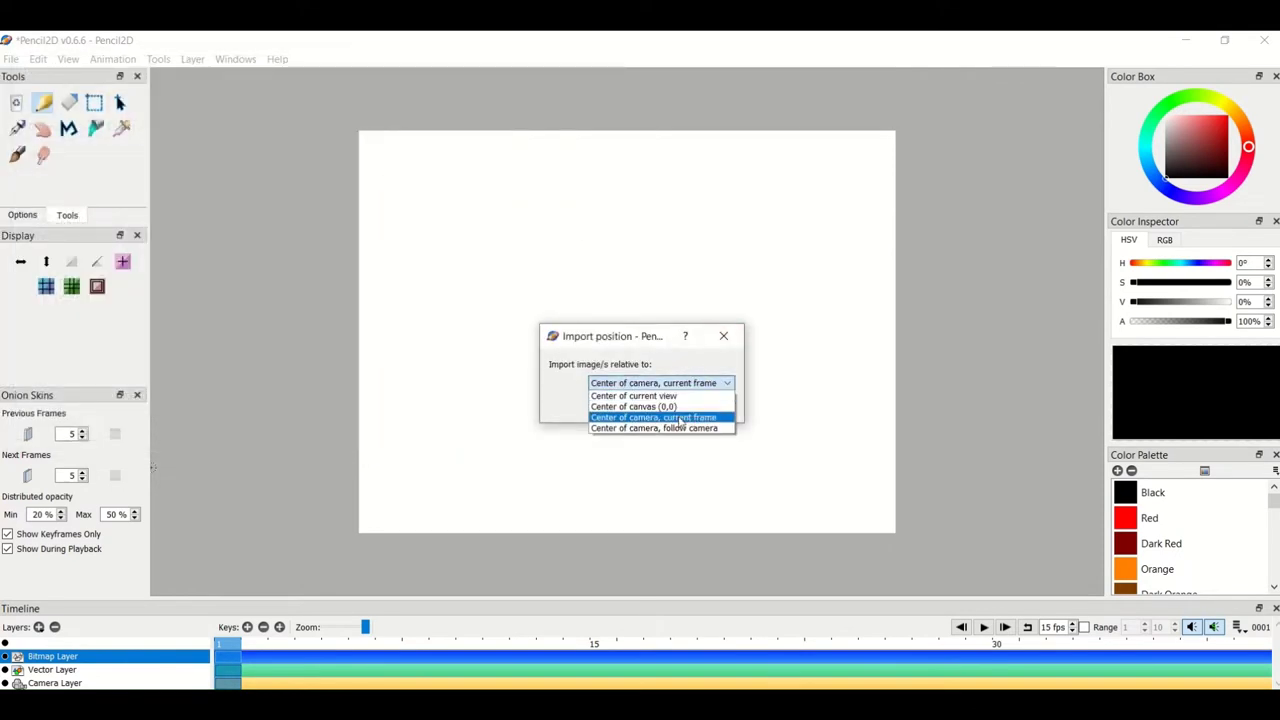
pyautogui.click(680, 418)
pyautogui.click(642, 404)
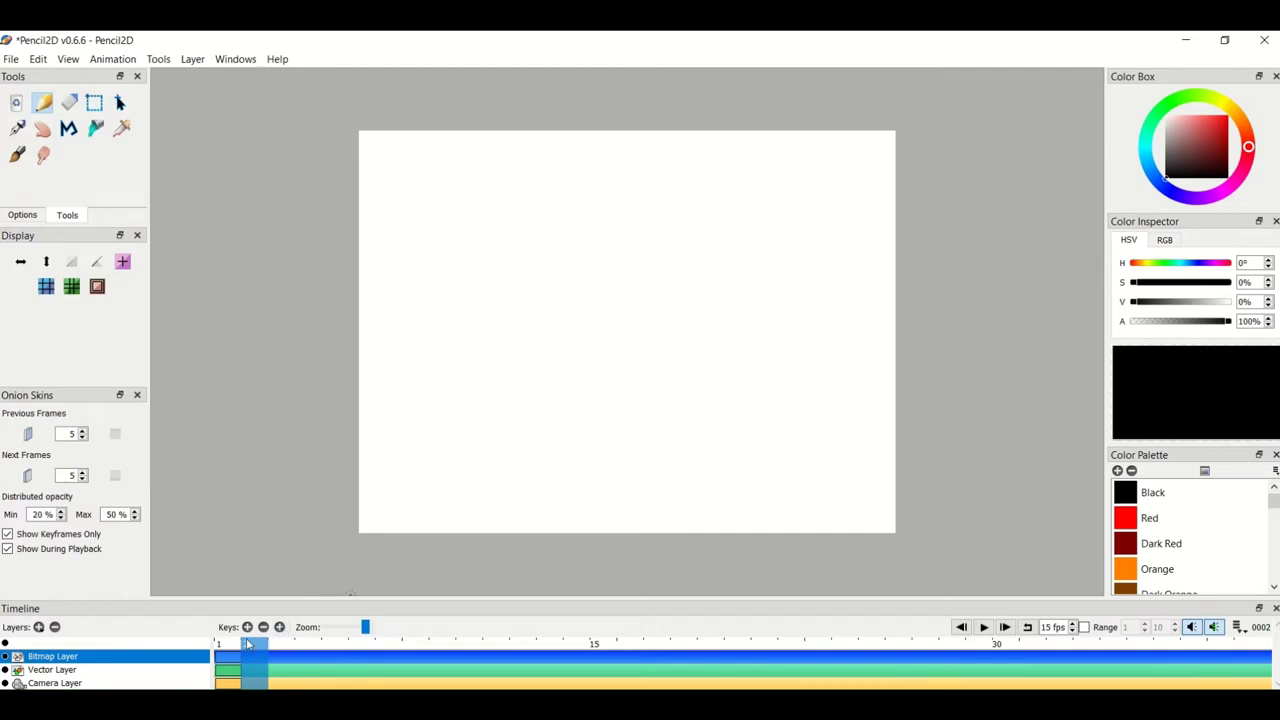
# Step: Import 2.png into frame 2 of the Bitmap Layer, positioned at the center of camera, current frame
pyautogui.click(12, 62)
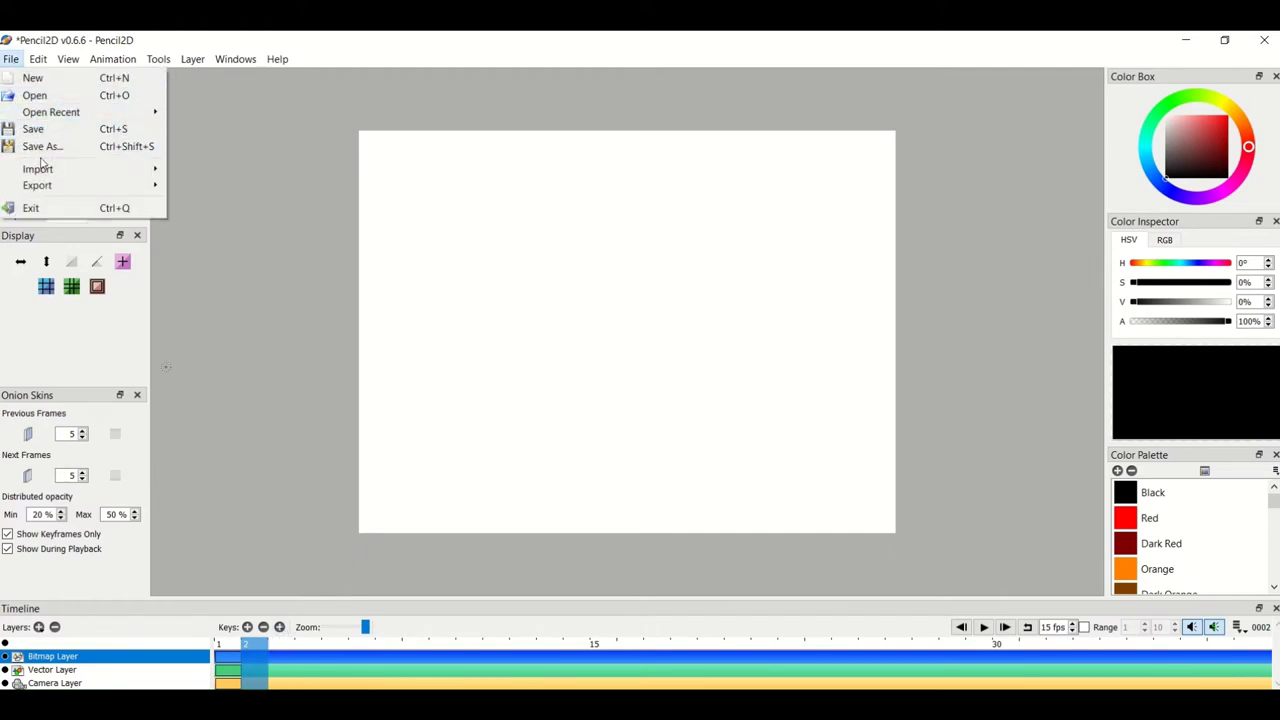
pyautogui.moveTo(43, 170)
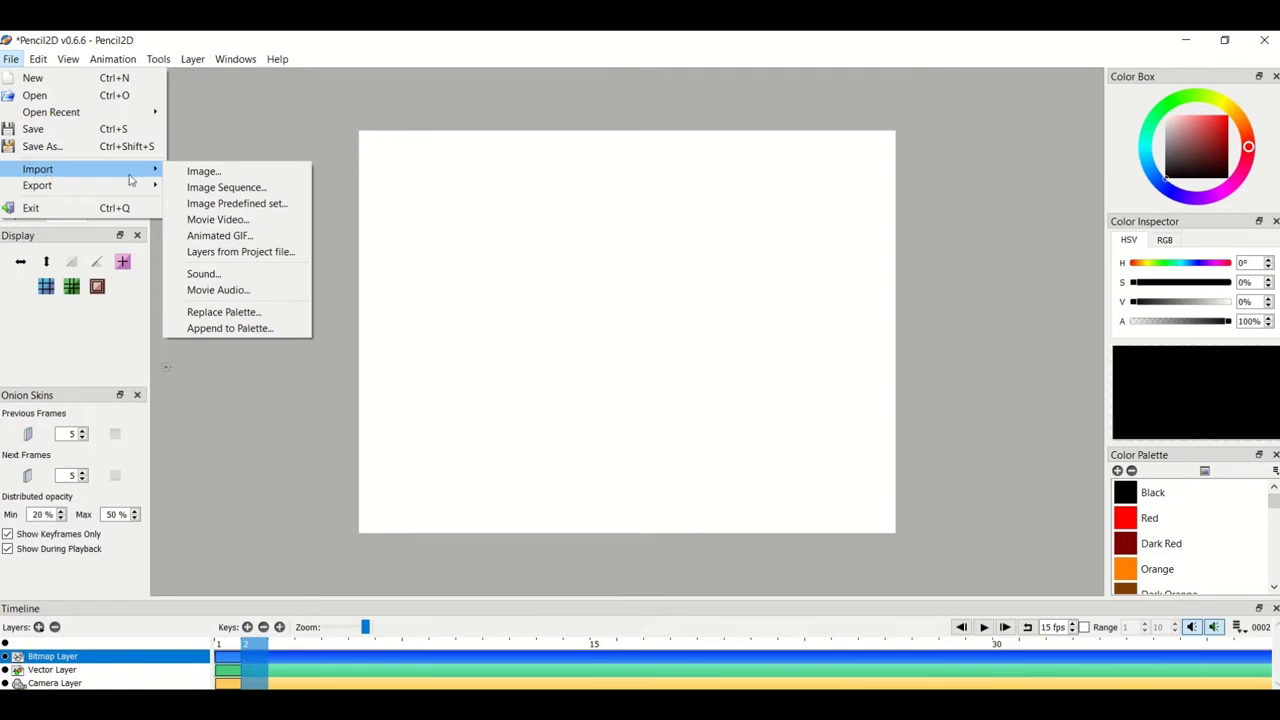
pyautogui.click(200, 174)
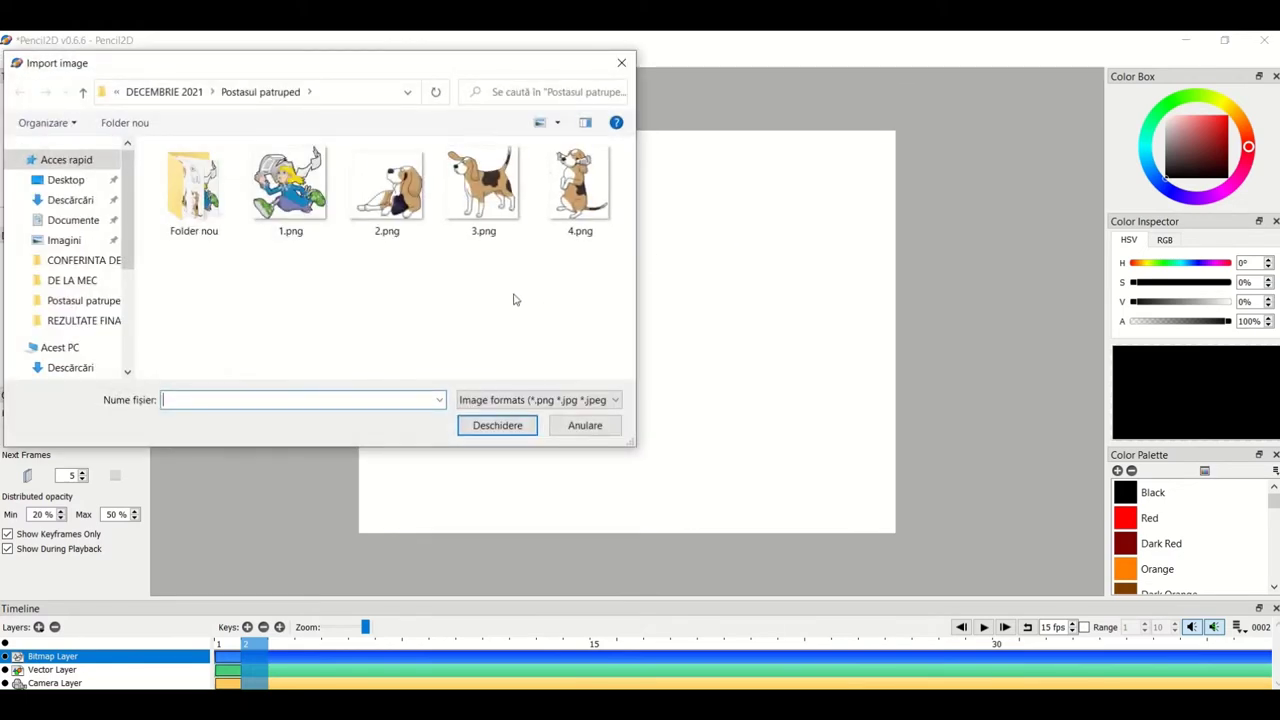
pyautogui.click(400, 190)
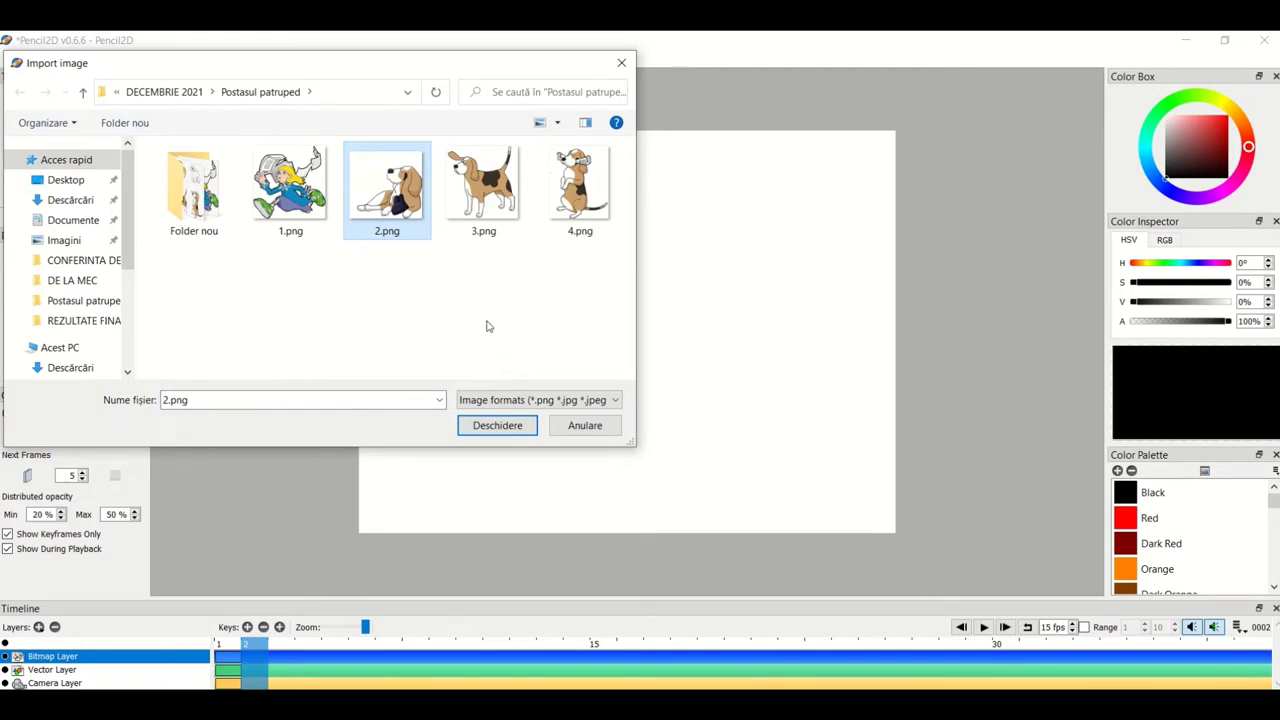
pyautogui.click(513, 428)
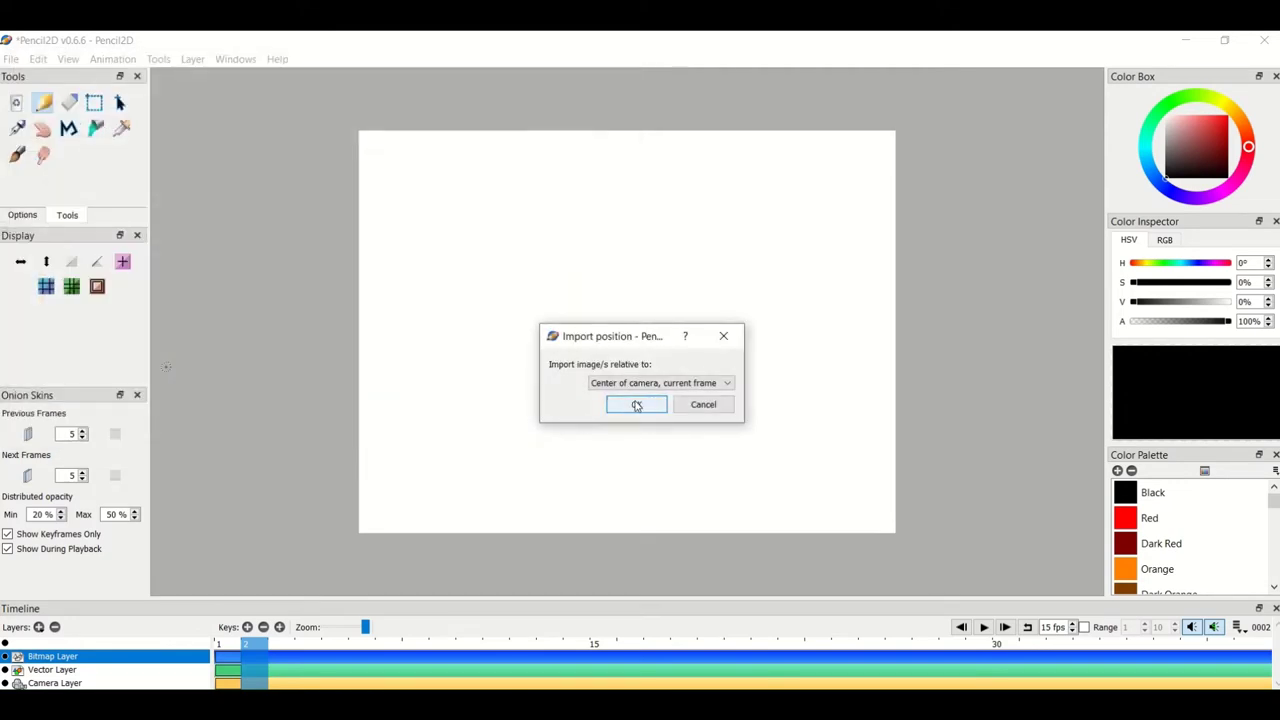
pyautogui.click(637, 405)
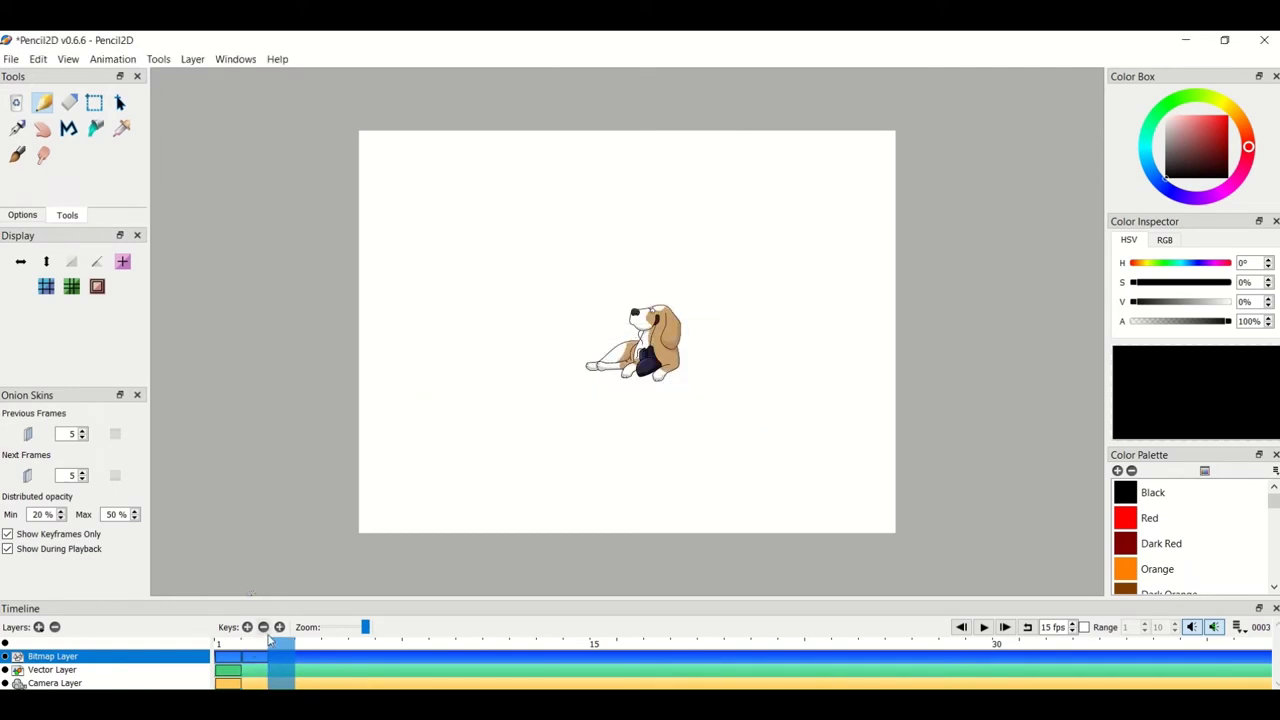
# Step: Import 3.png into frame 3 of the Bitmap Layer, positioned at the center of camera, current frame
pyautogui.click(12, 59)
pyautogui.moveTo(50, 171)
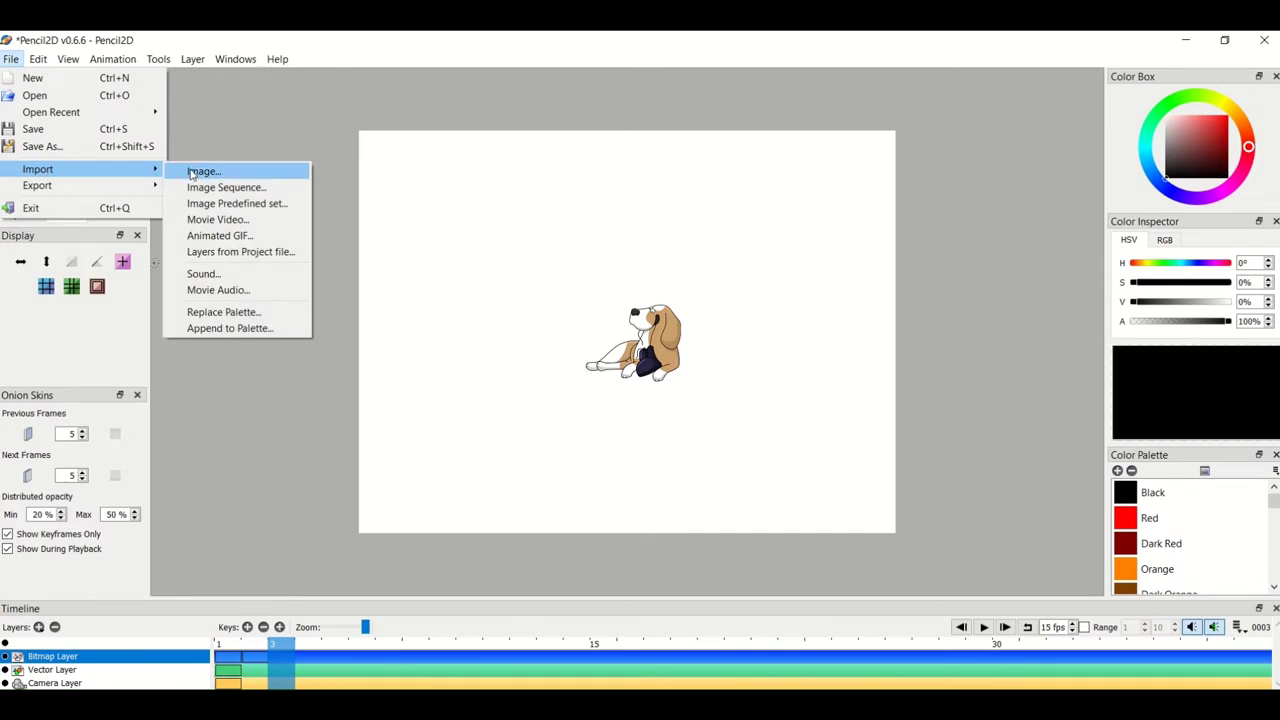
pyautogui.click(193, 174)
pyautogui.click(498, 200)
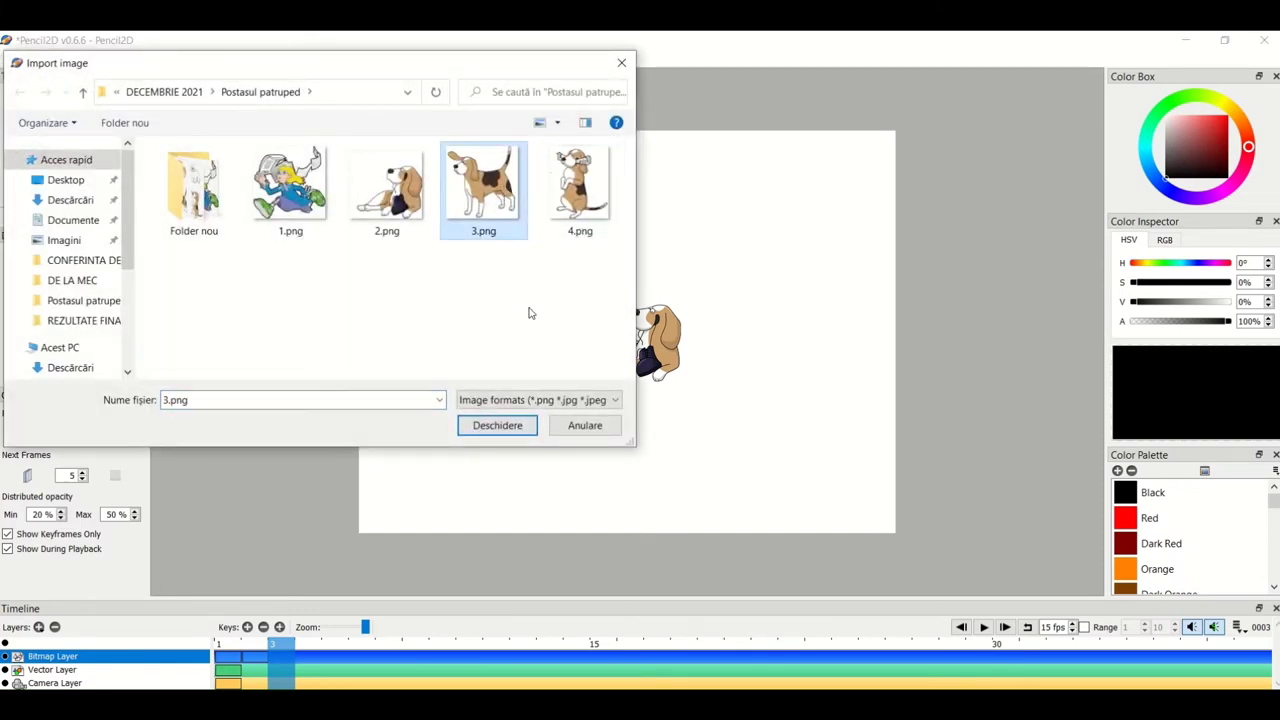
pyautogui.click(511, 426)
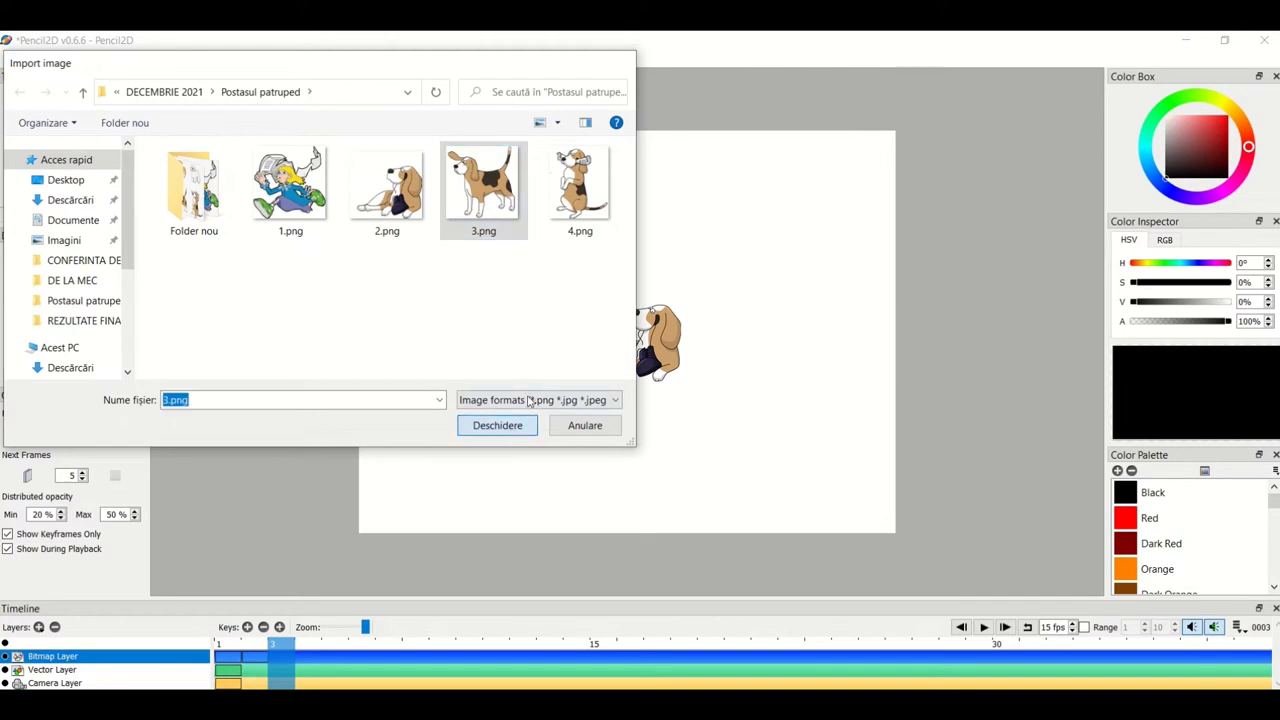
pyautogui.click(646, 410)
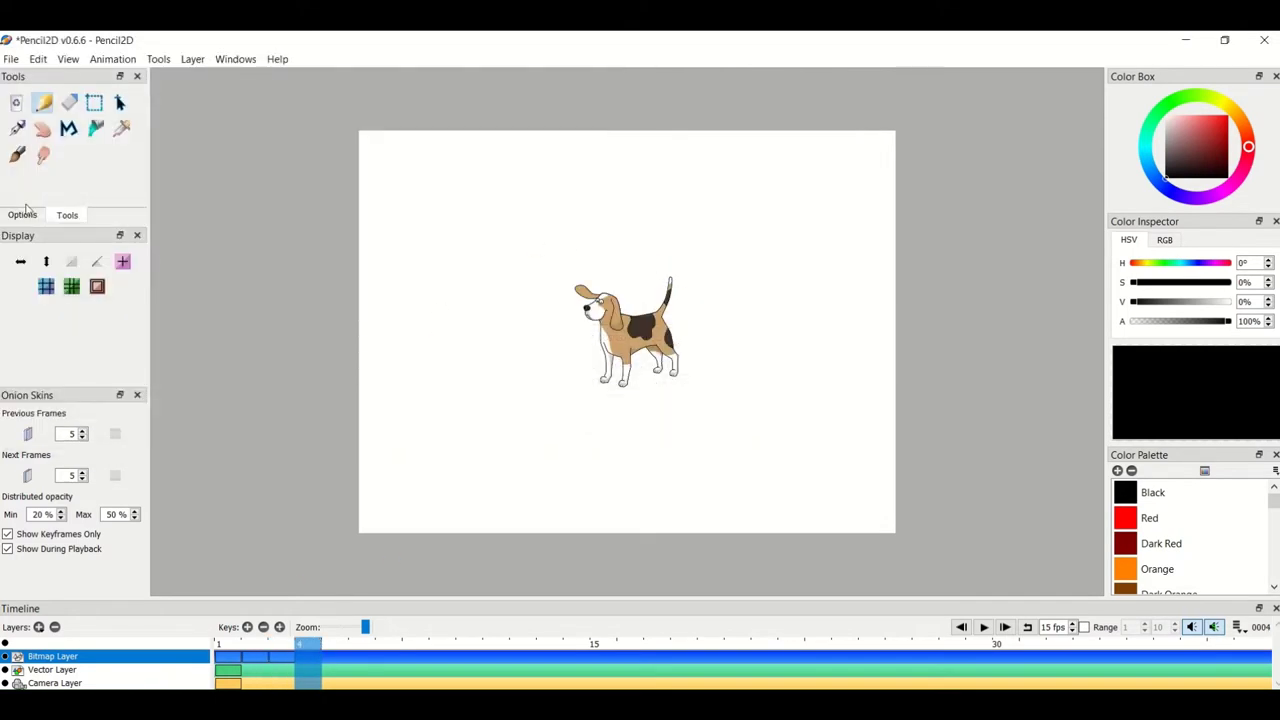
# Step: Import 4.png into frame 4 of the Bitmap Layer, positioned at the center of camera, current frame
pyautogui.click(12, 59)
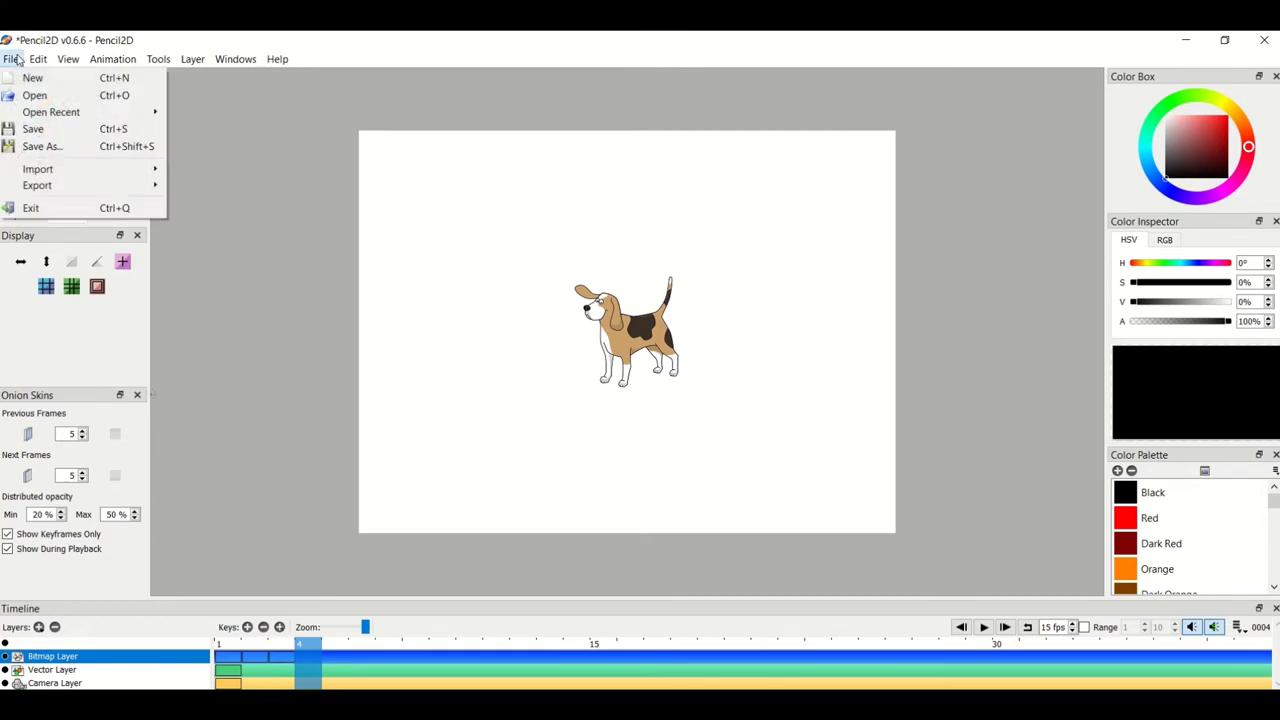
pyautogui.moveTo(68, 173)
pyautogui.click(190, 171)
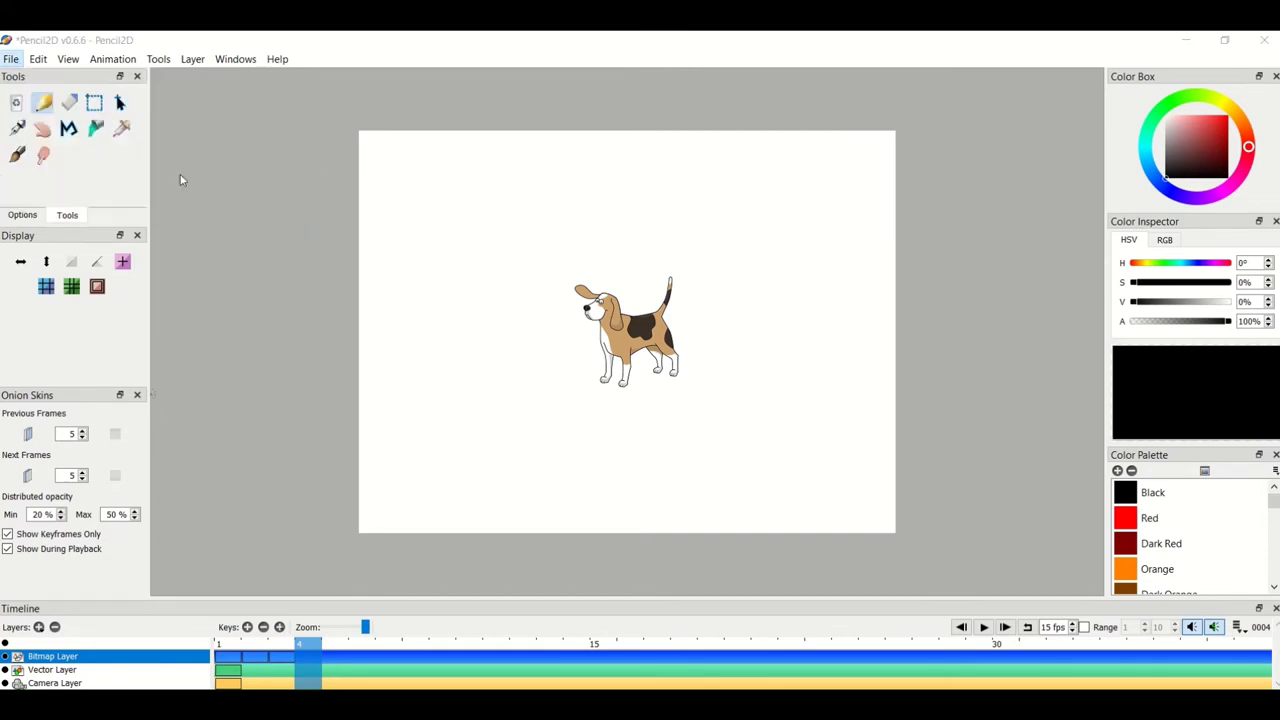
pyautogui.click(607, 206)
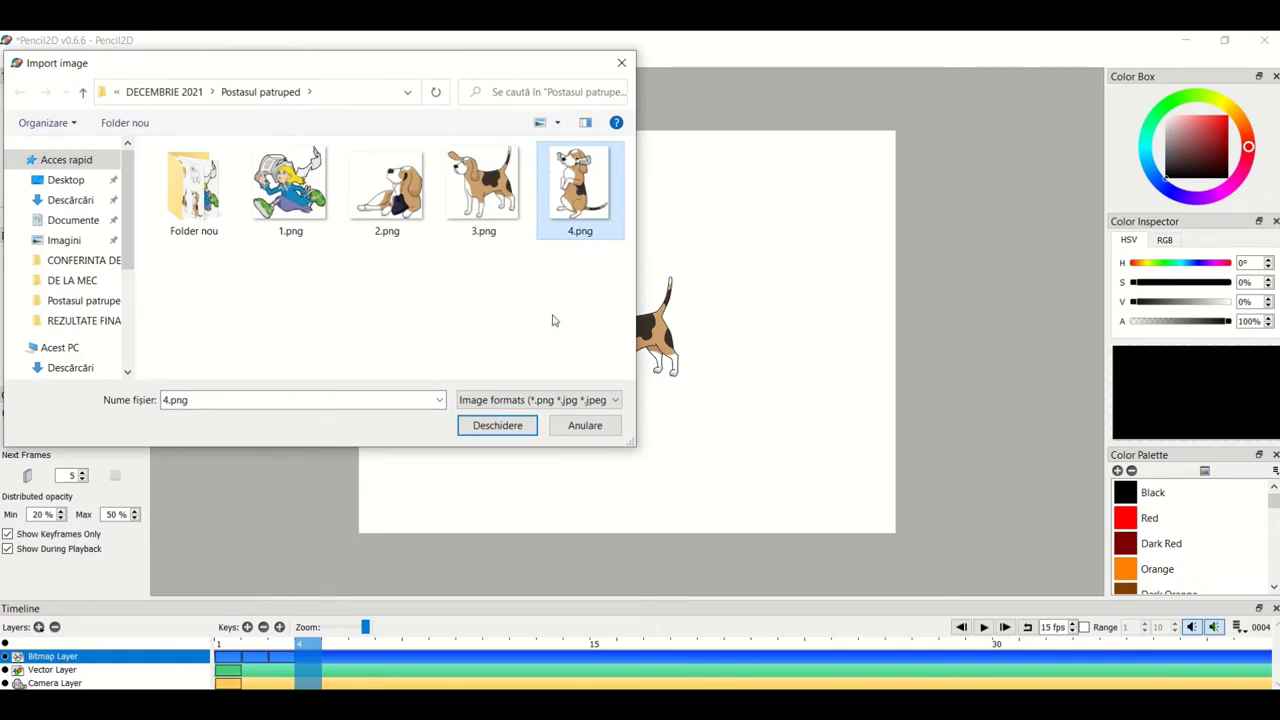
pyautogui.click(519, 431)
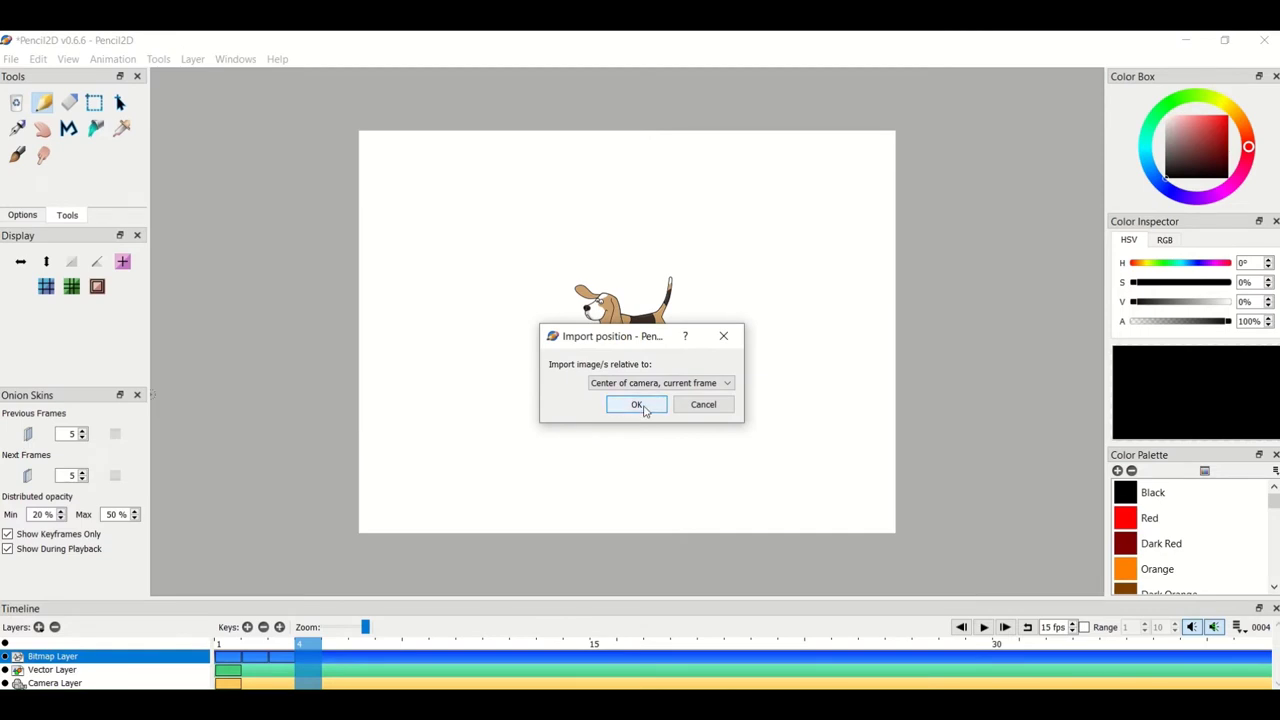
pyautogui.click(637, 405)
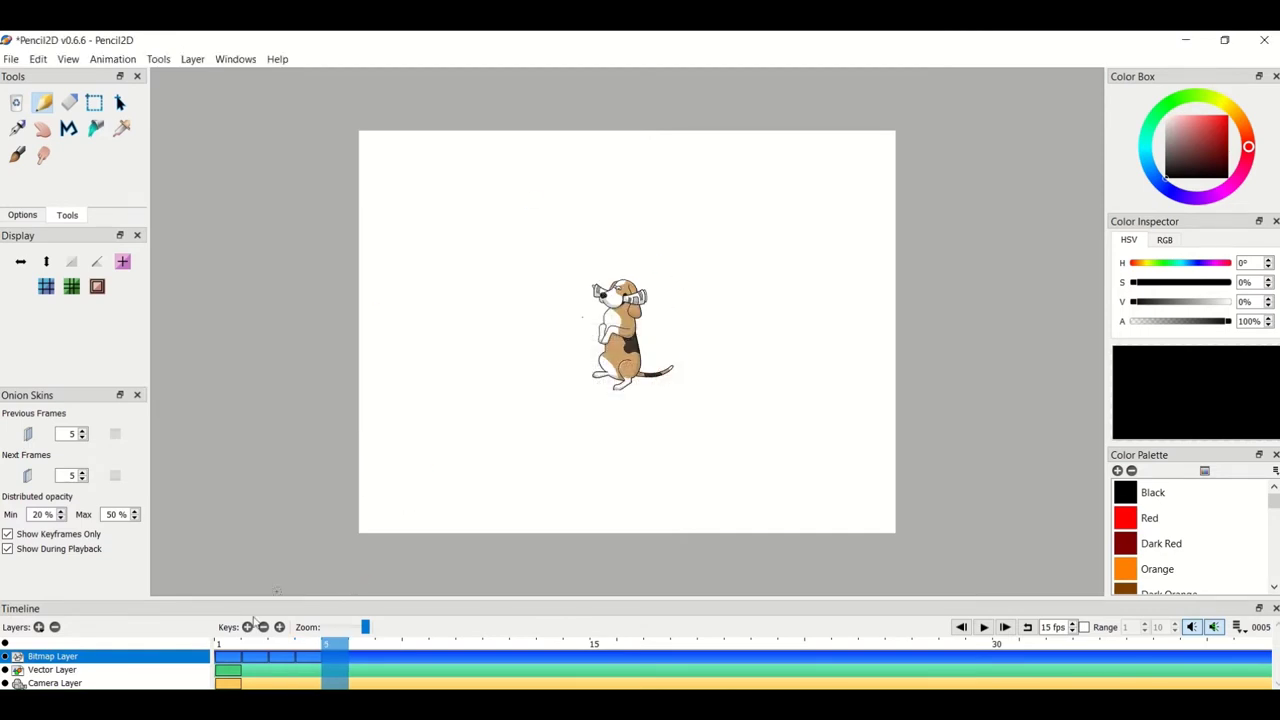
# Step: Play the animation from frame 1 to preview the imported images
pyautogui.click(229, 645)
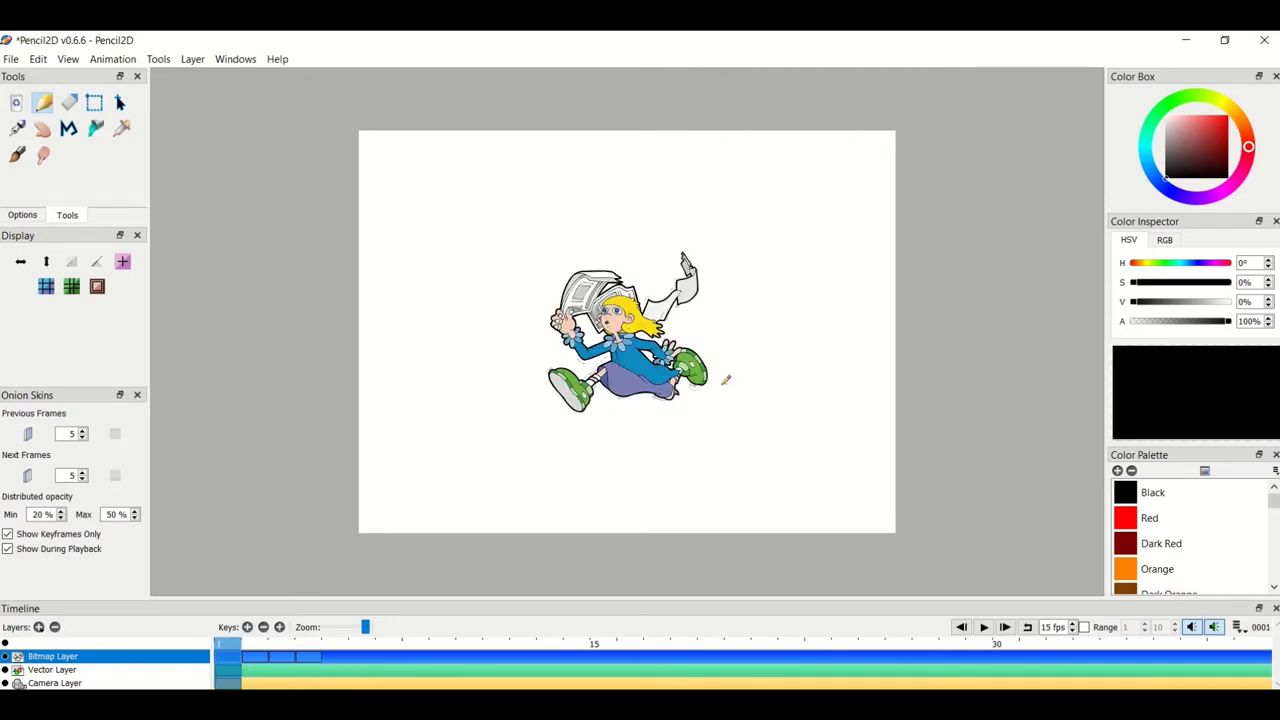
pyautogui.click(984, 628)
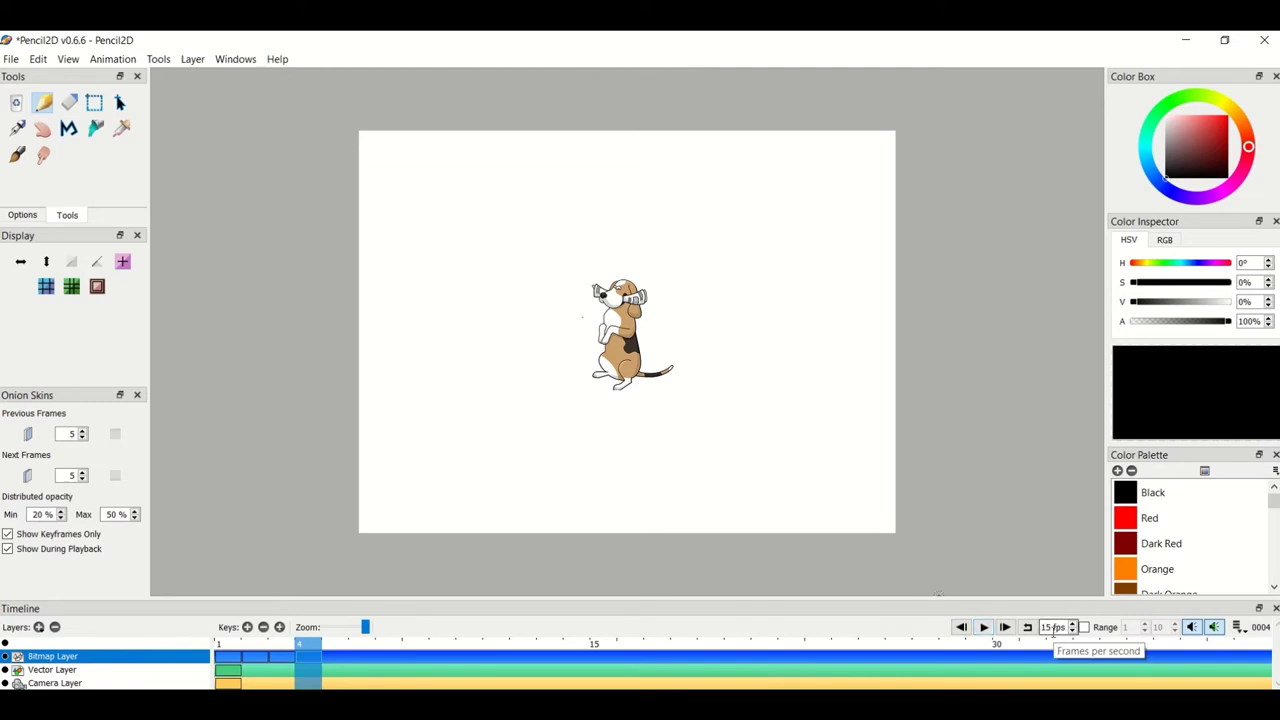
# Step: Set the playback speed to 3 fps and replay the animation from frame 1
pyautogui.click(1052, 627)
pyautogui.press('BackSpace')
pyautogui.press('BackSpace')
pyautogui.write('3')
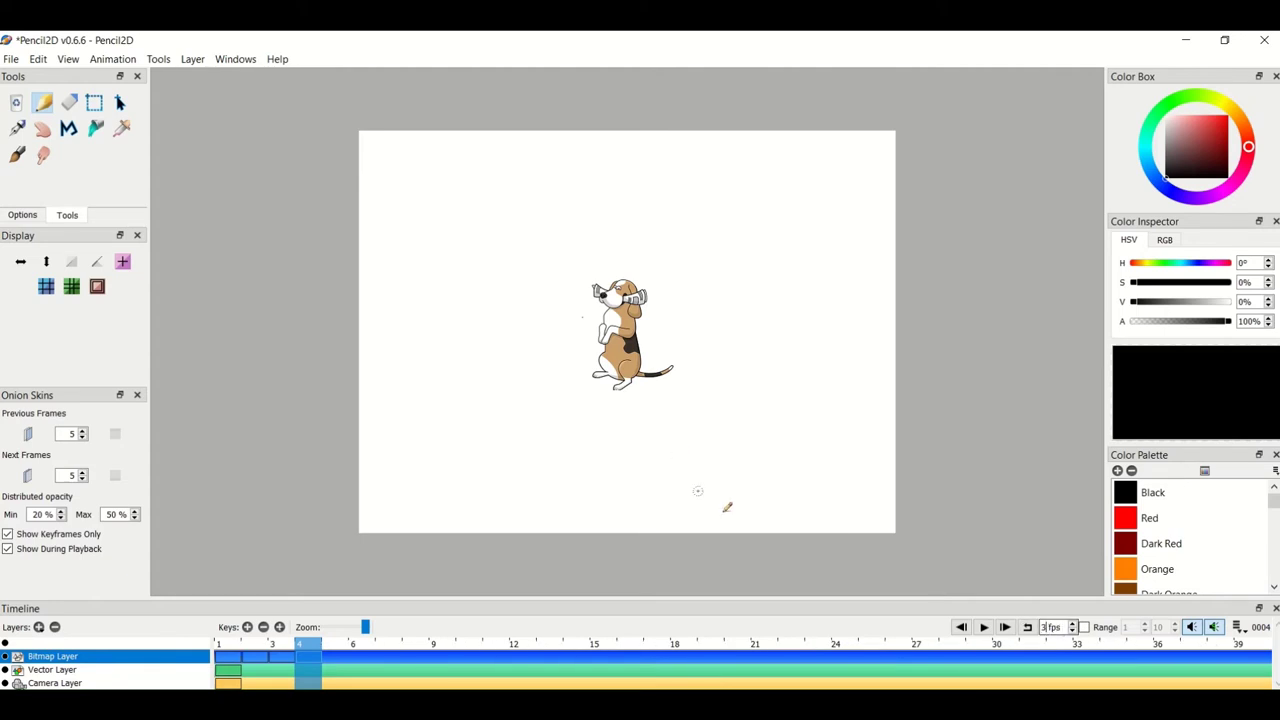
pyautogui.click(225, 658)
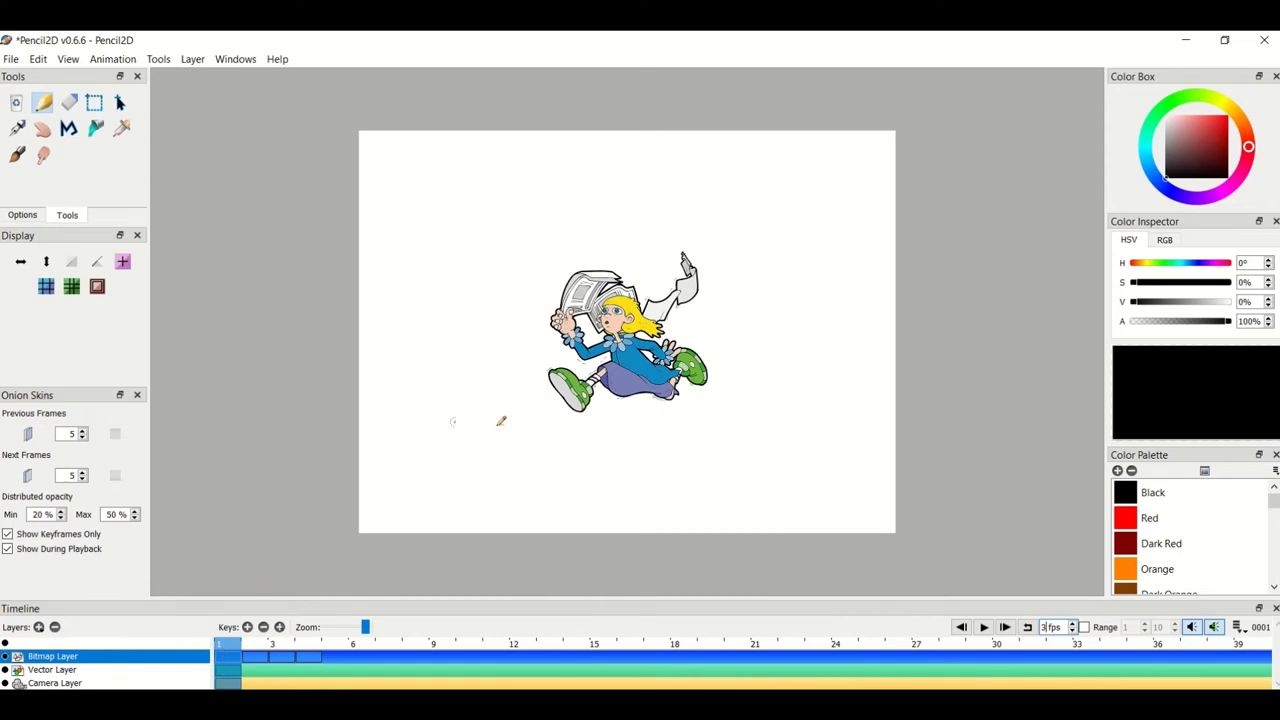
pyautogui.click(984, 628)
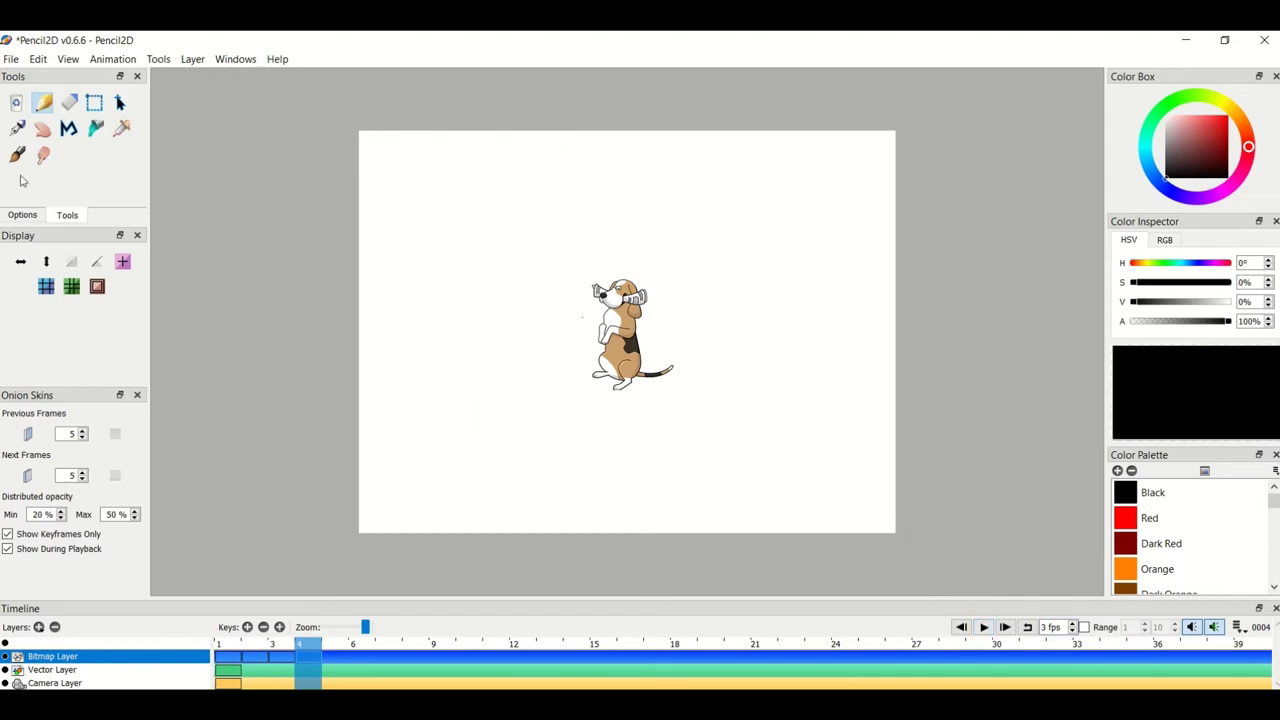
# Step: Export the animation as the MP4 movie "Postasul patruped.mp4" in the Postasul patruped folder, without opening the finished movie
pyautogui.click(12, 60)
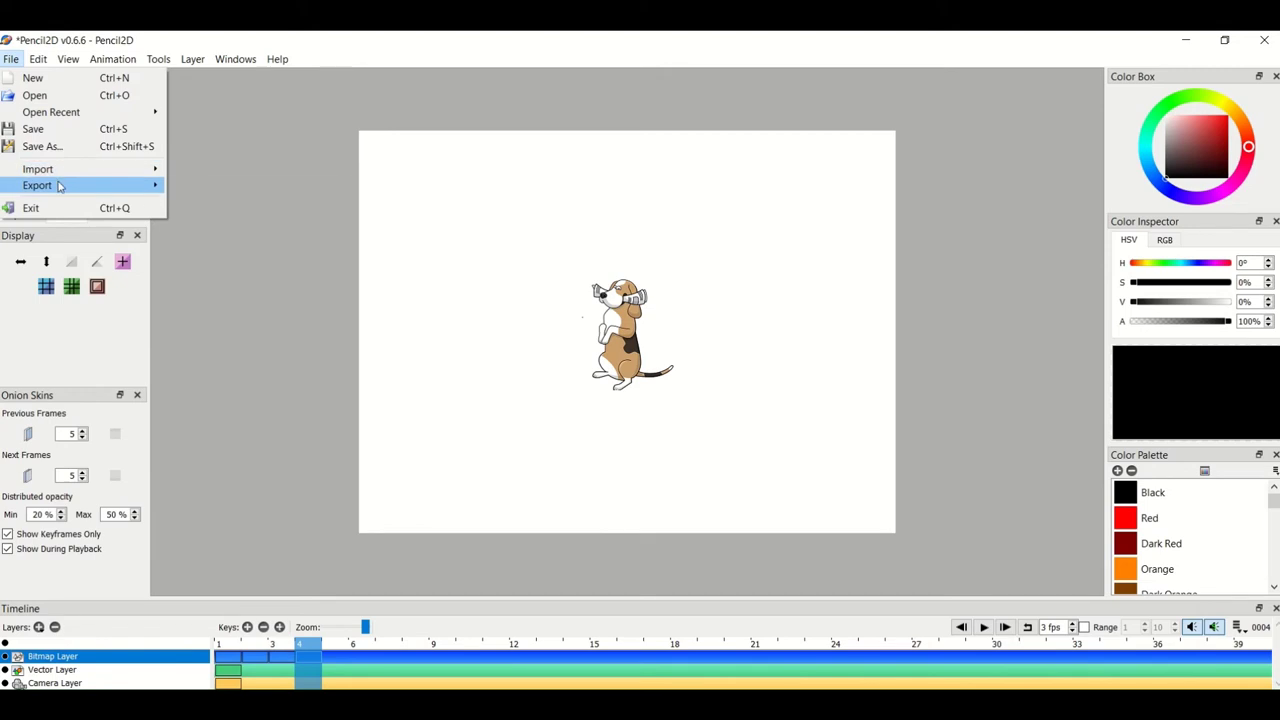
pyautogui.moveTo(59, 186)
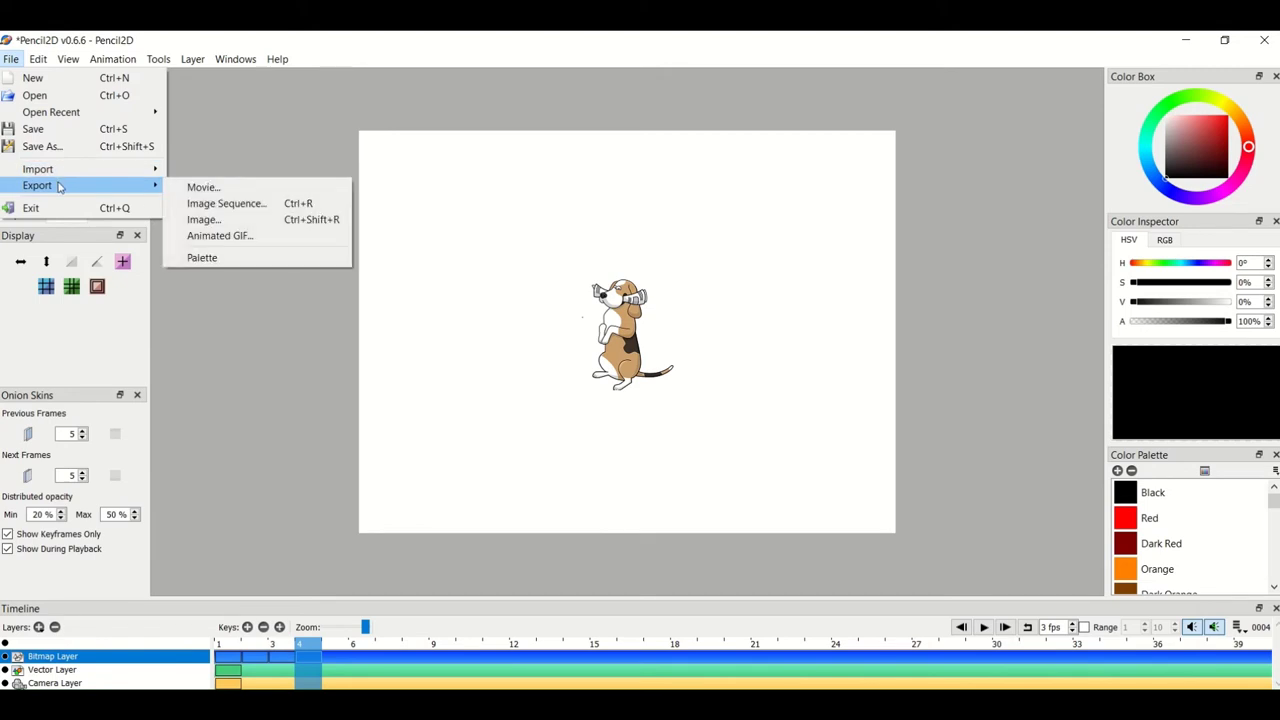
pyautogui.click(202, 187)
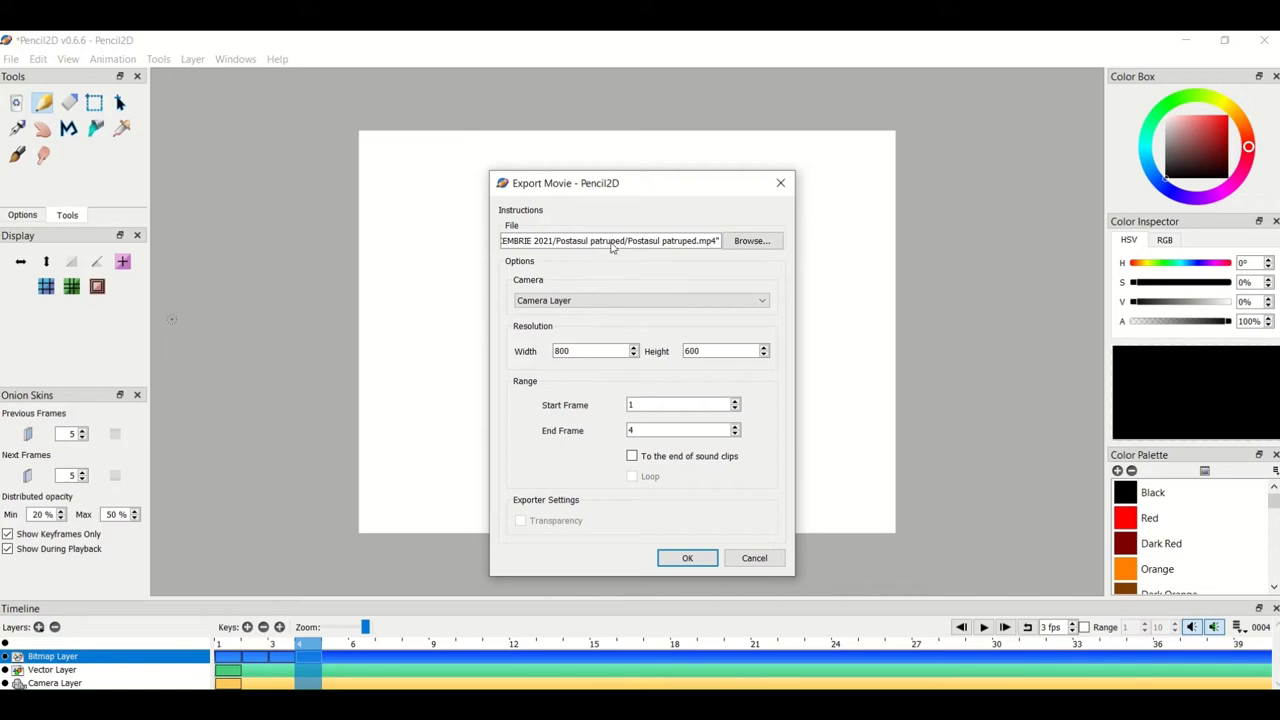
pyautogui.click(748, 242)
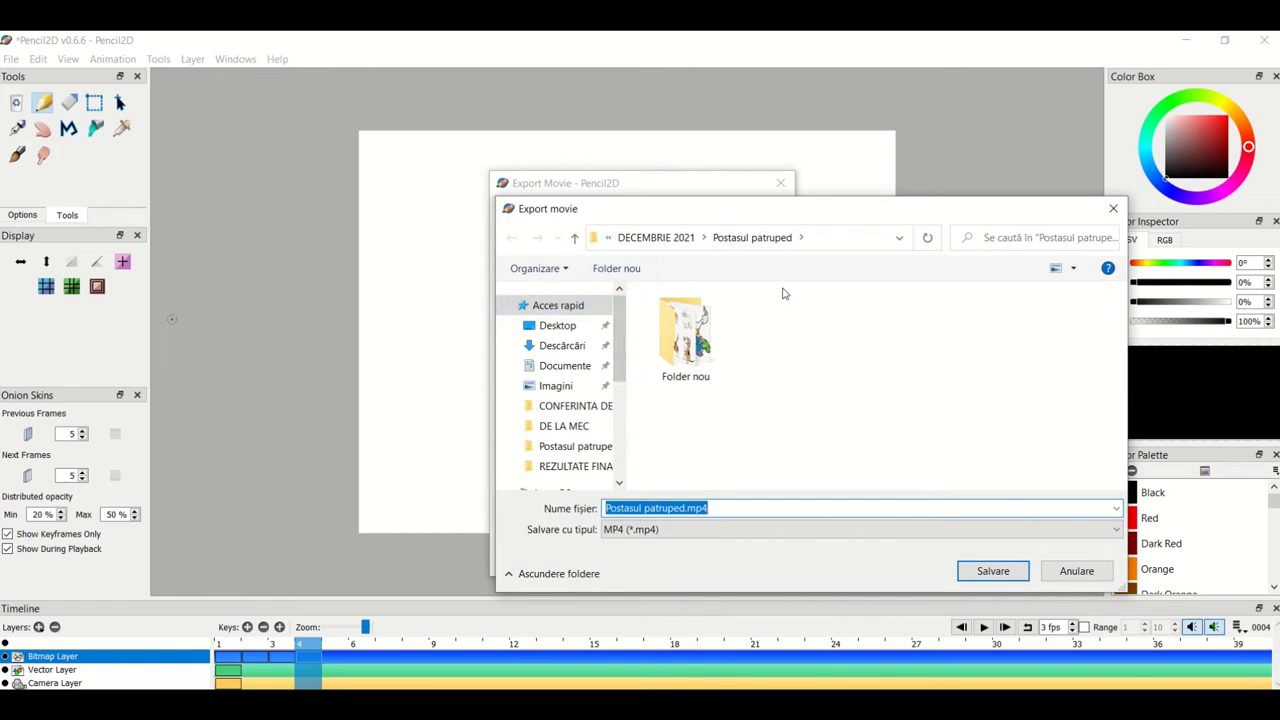
pyautogui.click(763, 242)
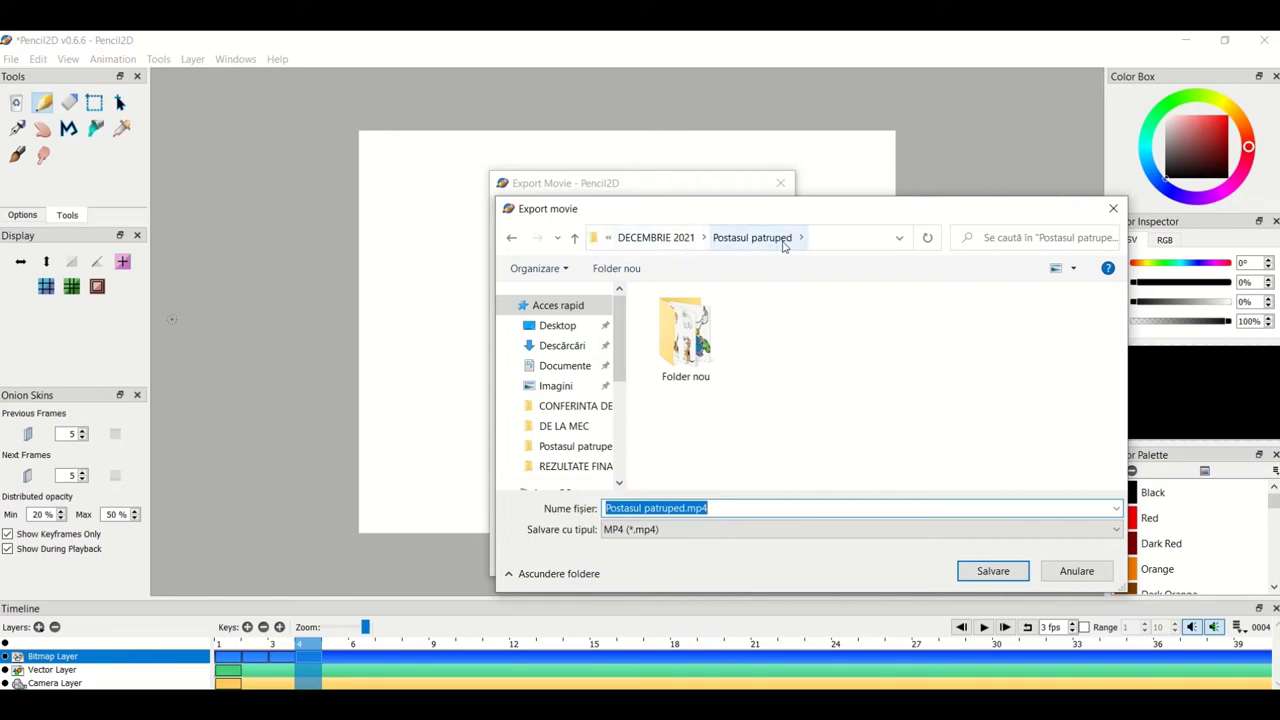
pyautogui.click(1010, 572)
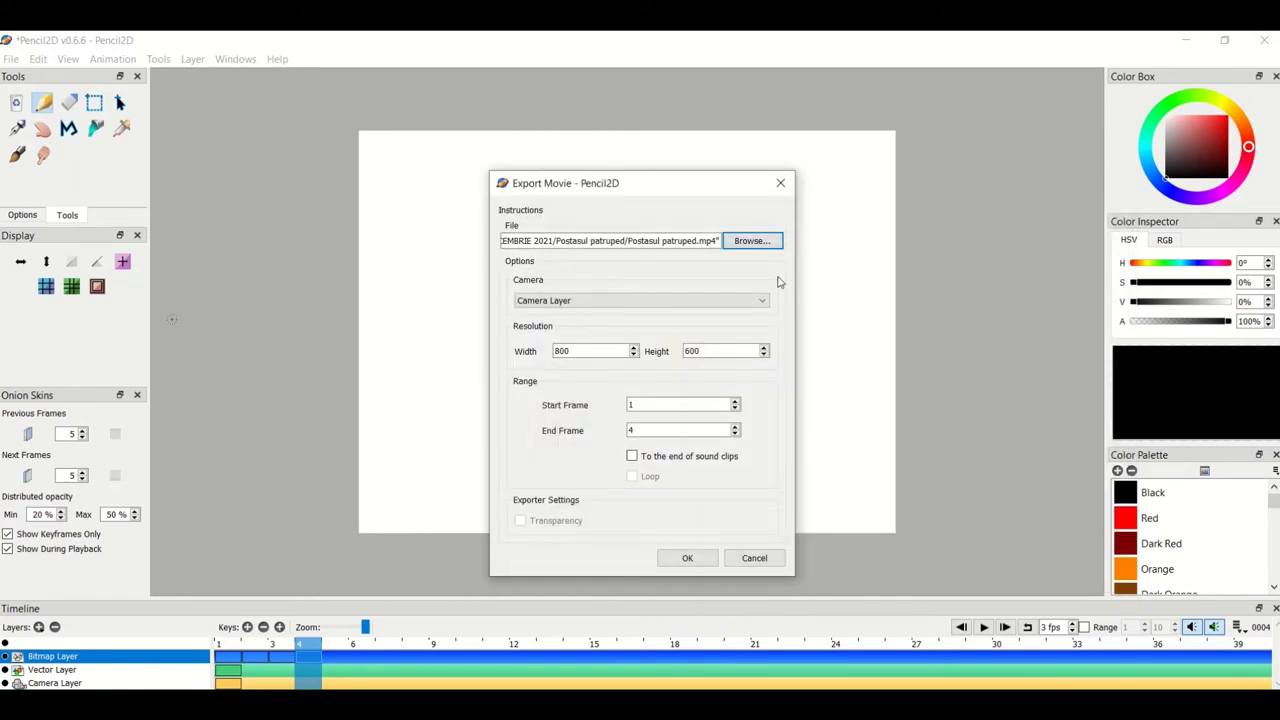
pyautogui.click(688, 561)
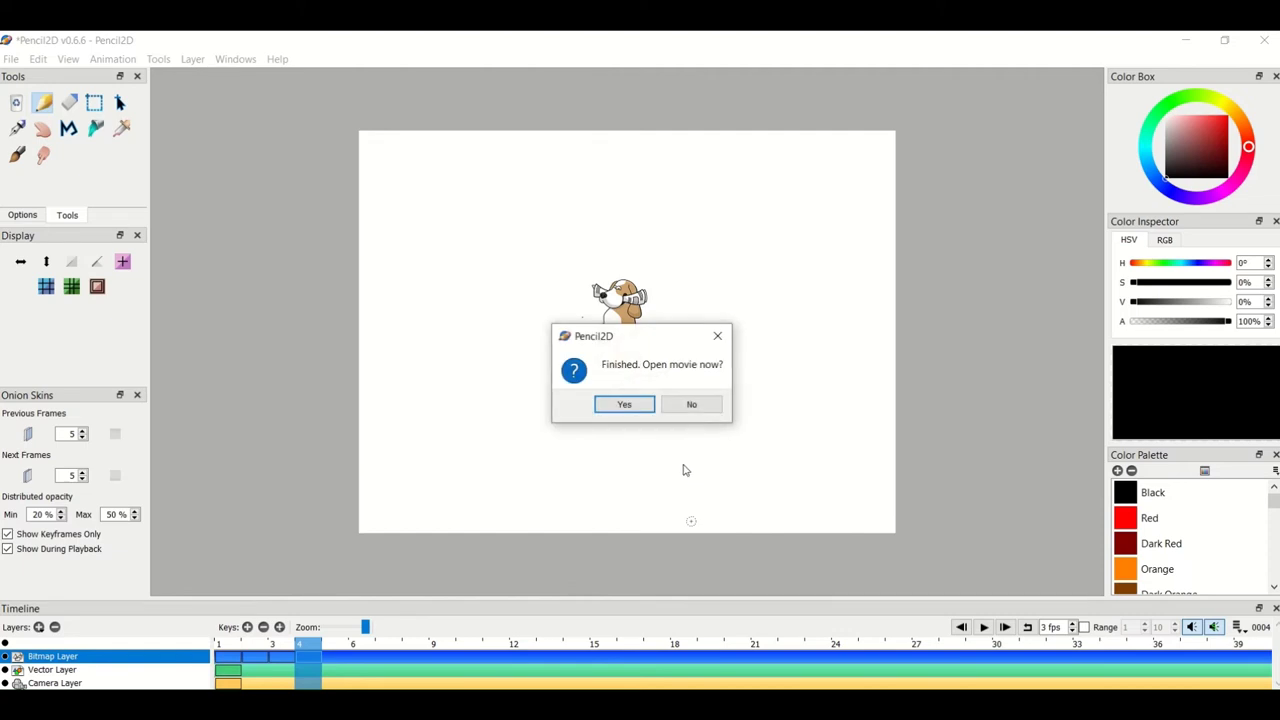
pyautogui.click(694, 405)
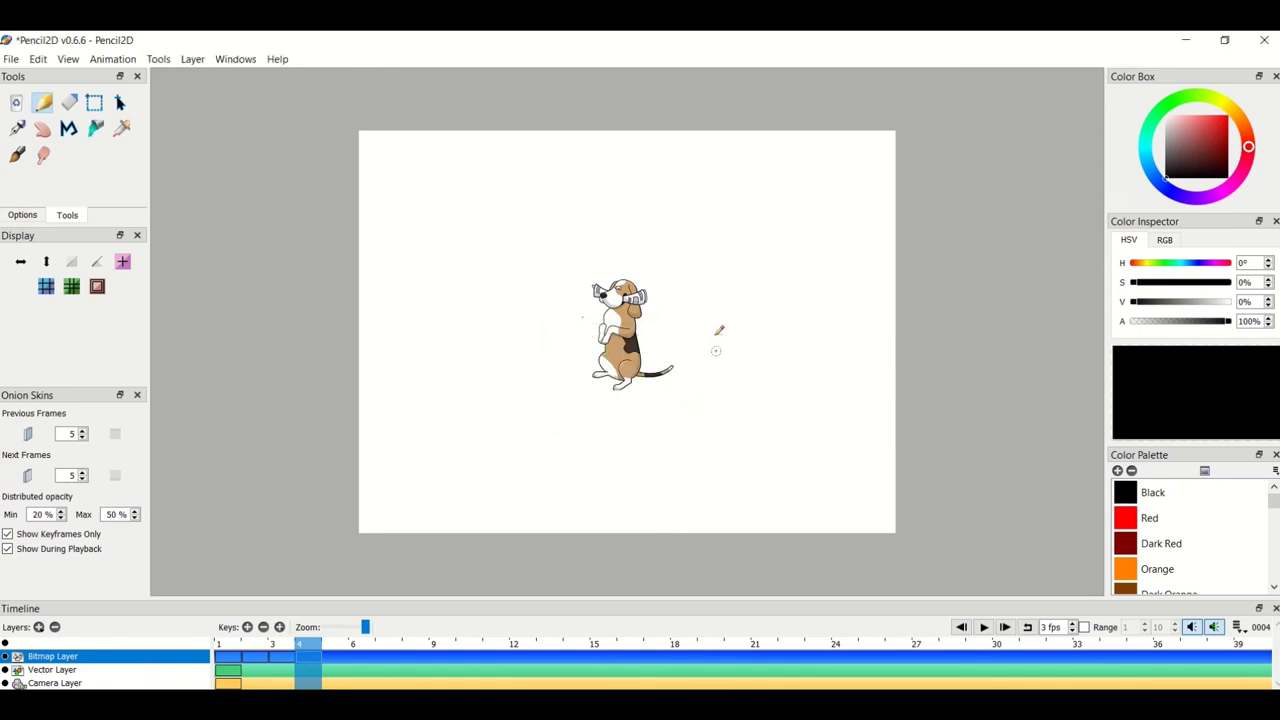
# Step: Start an animated GIF export and choose the Postasul patruped folder inside DECEMBRIE 2021 as its destination
pyautogui.click(11, 59)
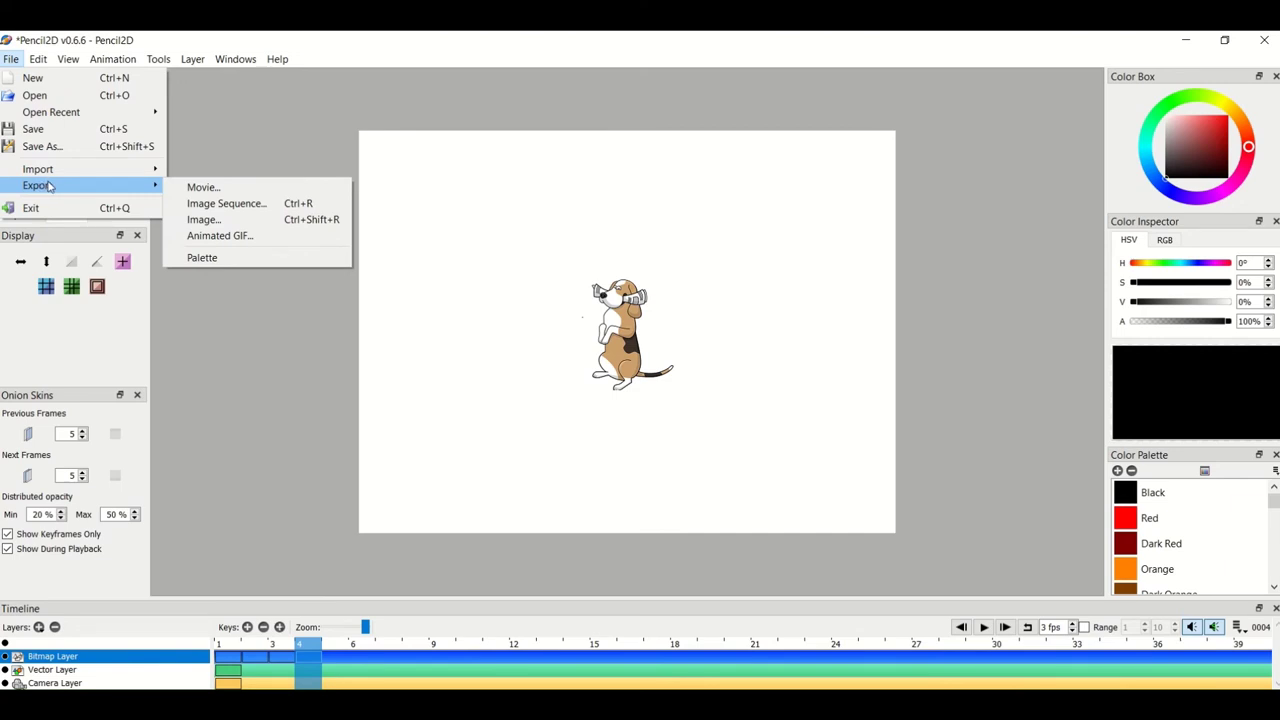
pyautogui.click(241, 237)
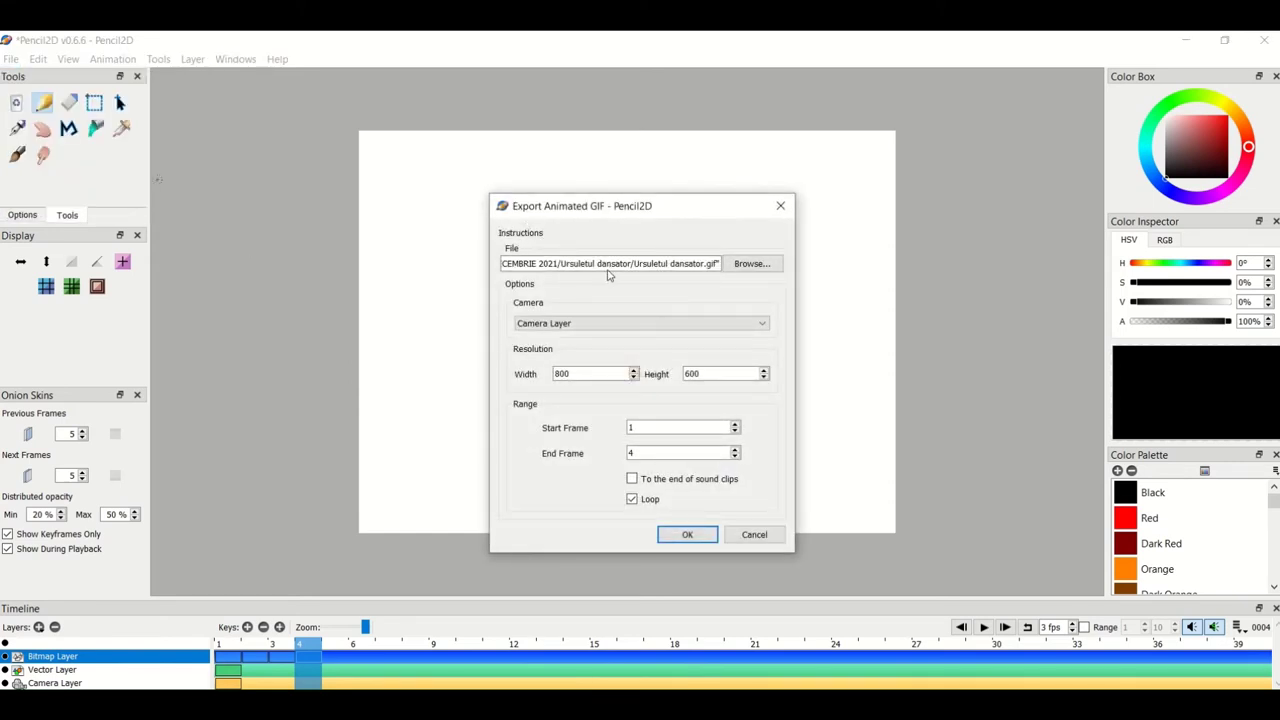
pyautogui.click(745, 264)
pyautogui.click(673, 262)
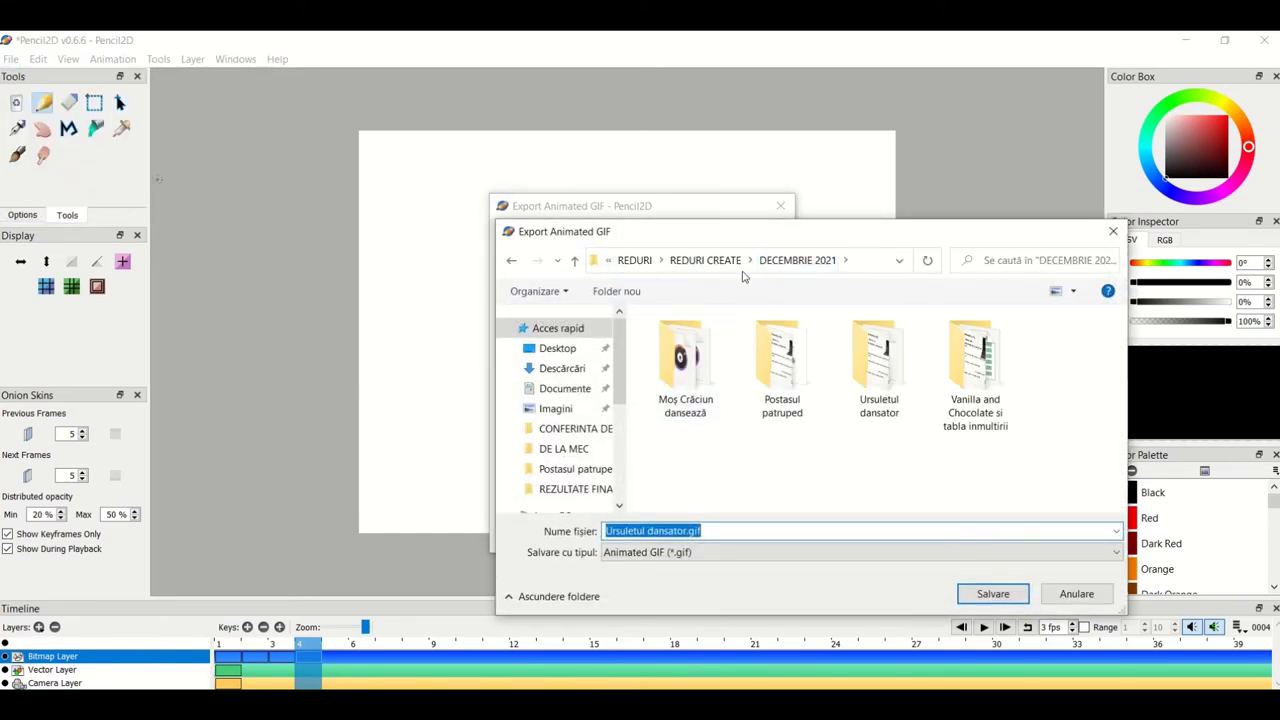
pyautogui.doubleClick(780, 360)
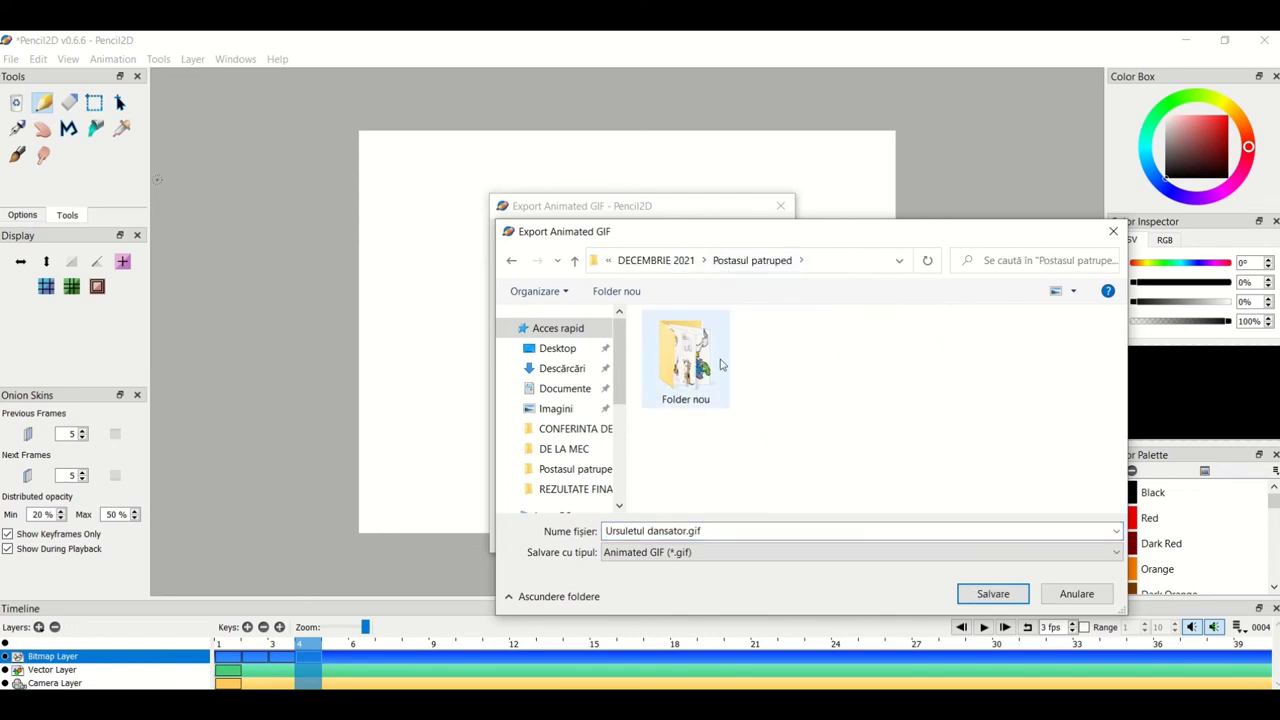
# Step: Name the GIF "Postasul patruped" and export it with the existing camera, resolution and range settings, without opening the file location
pyautogui.click(724, 530)
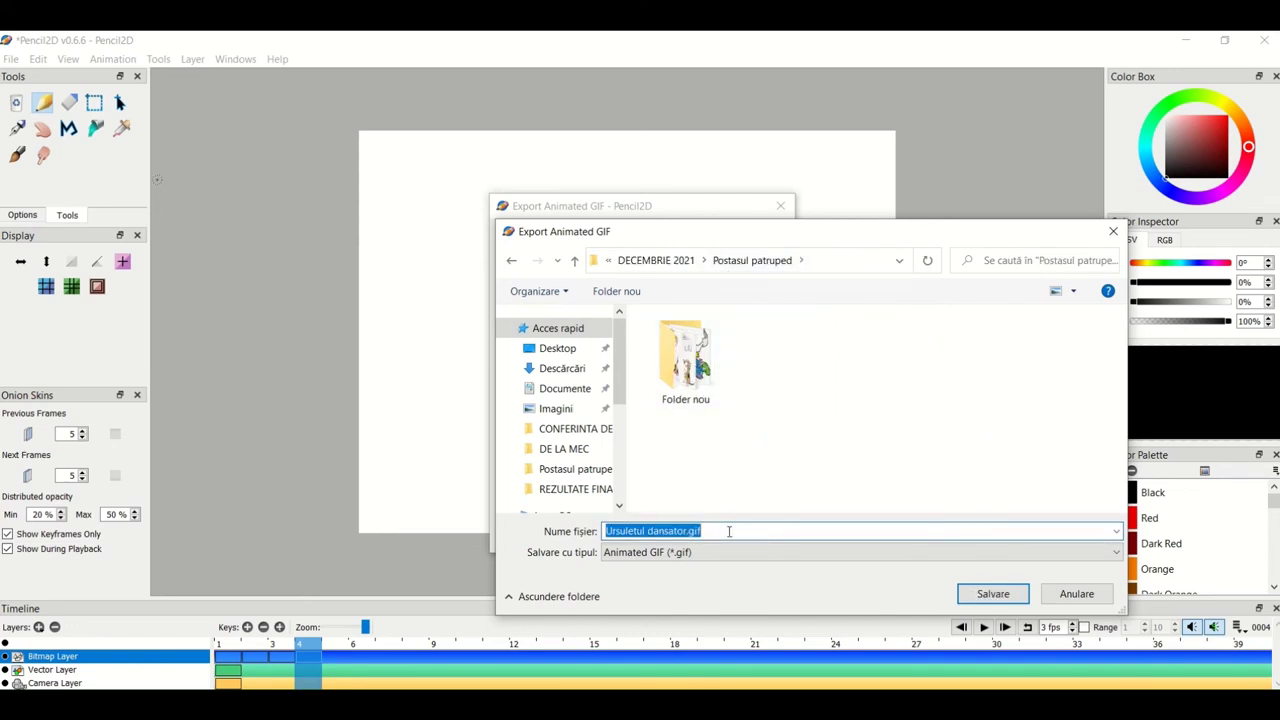
pyautogui.write('Post')
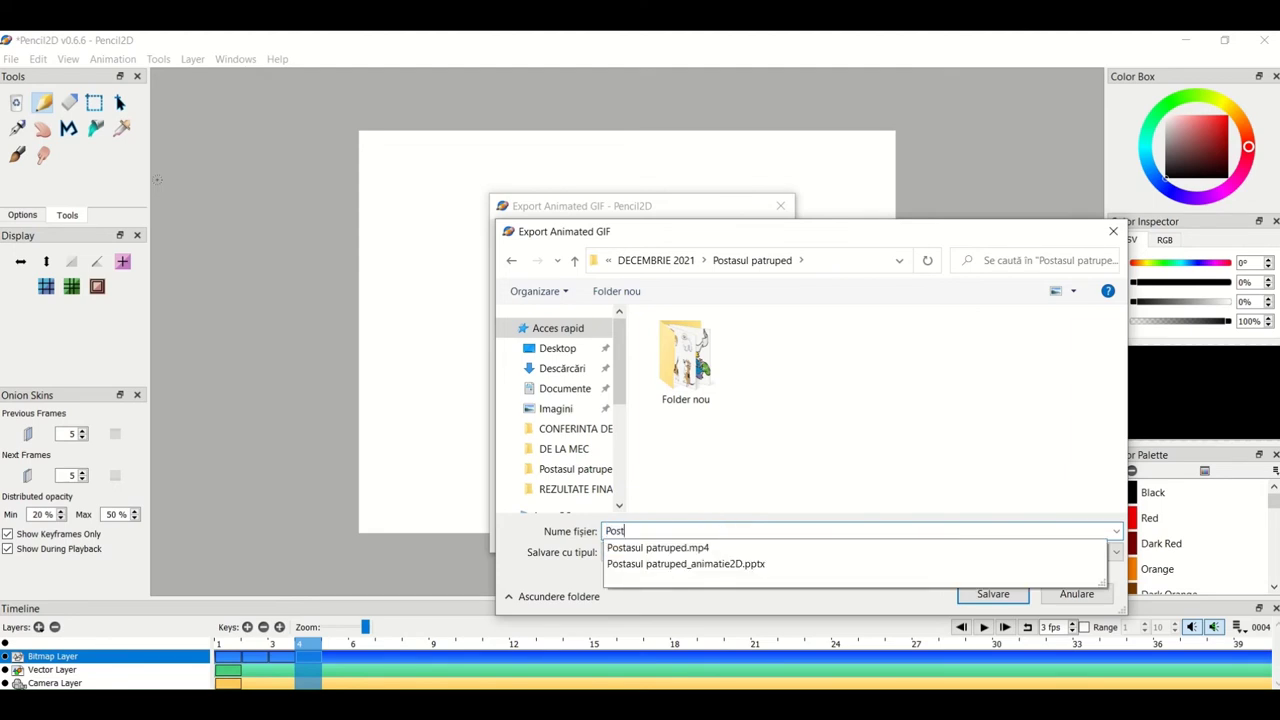
pyautogui.write('oa')
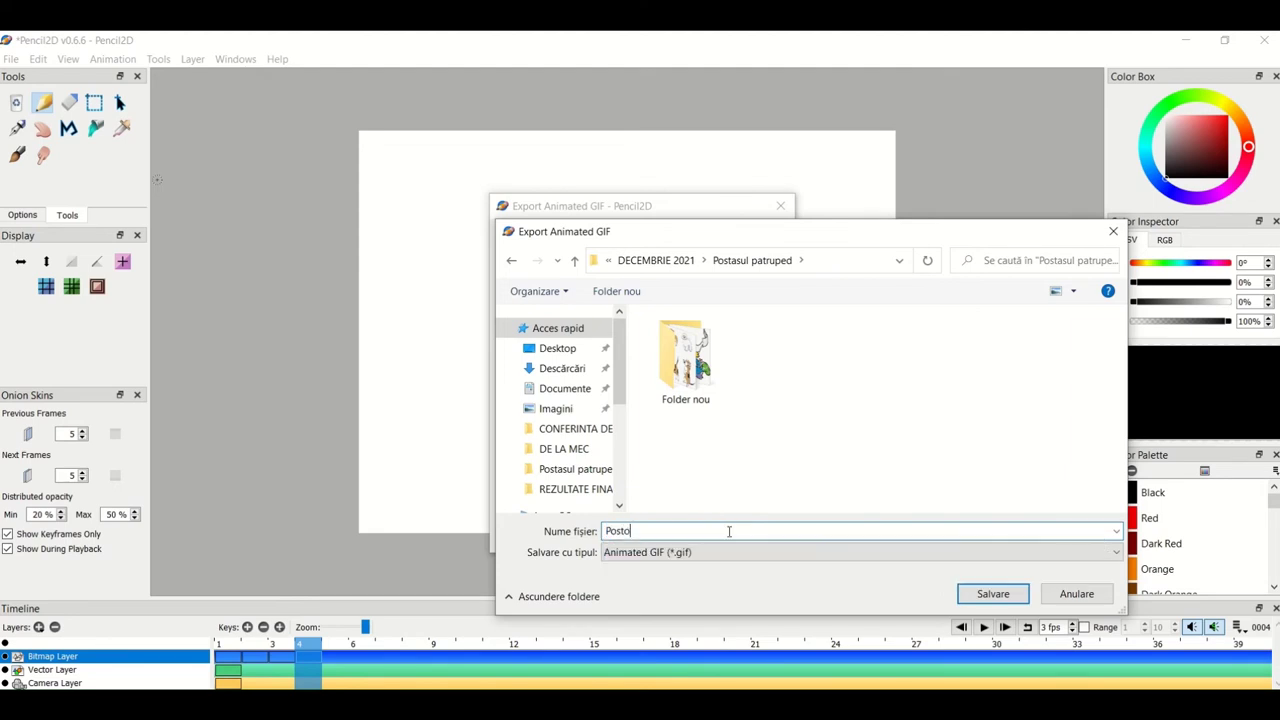
pyautogui.press('BackSpace')
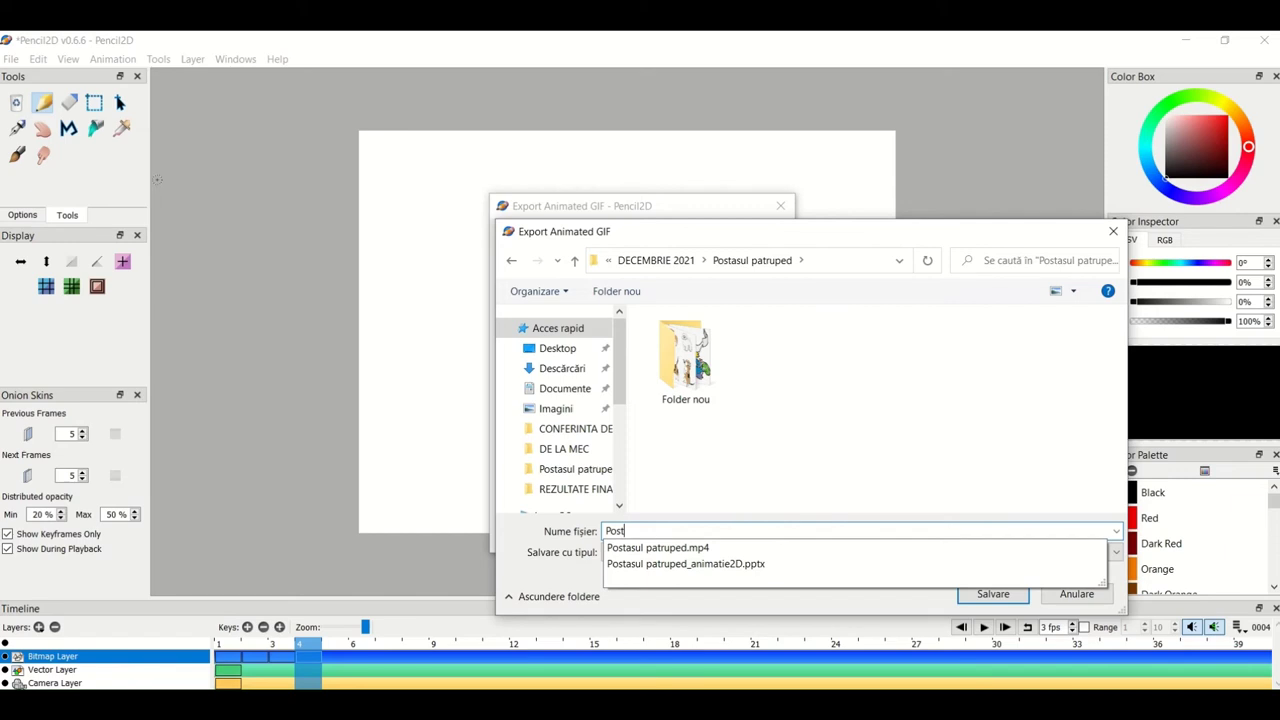
pyautogui.write('asul patrupe')
pyautogui.click(829, 473)
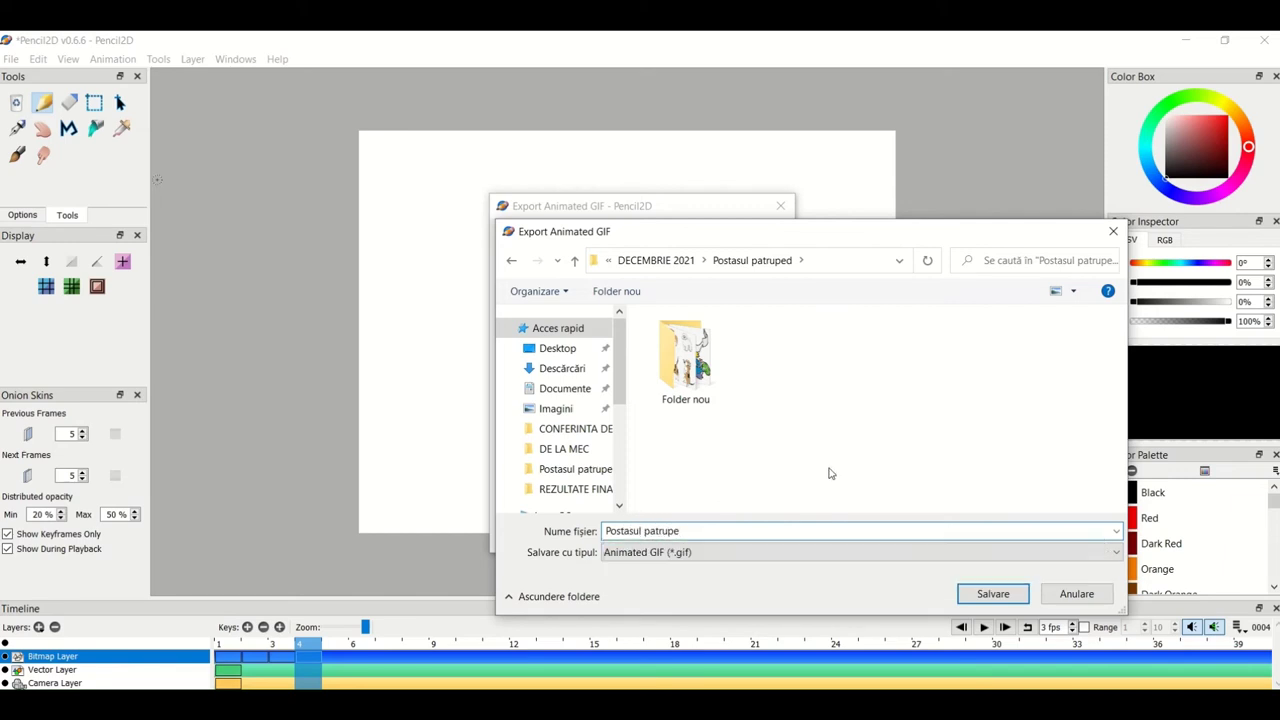
pyautogui.click(697, 525)
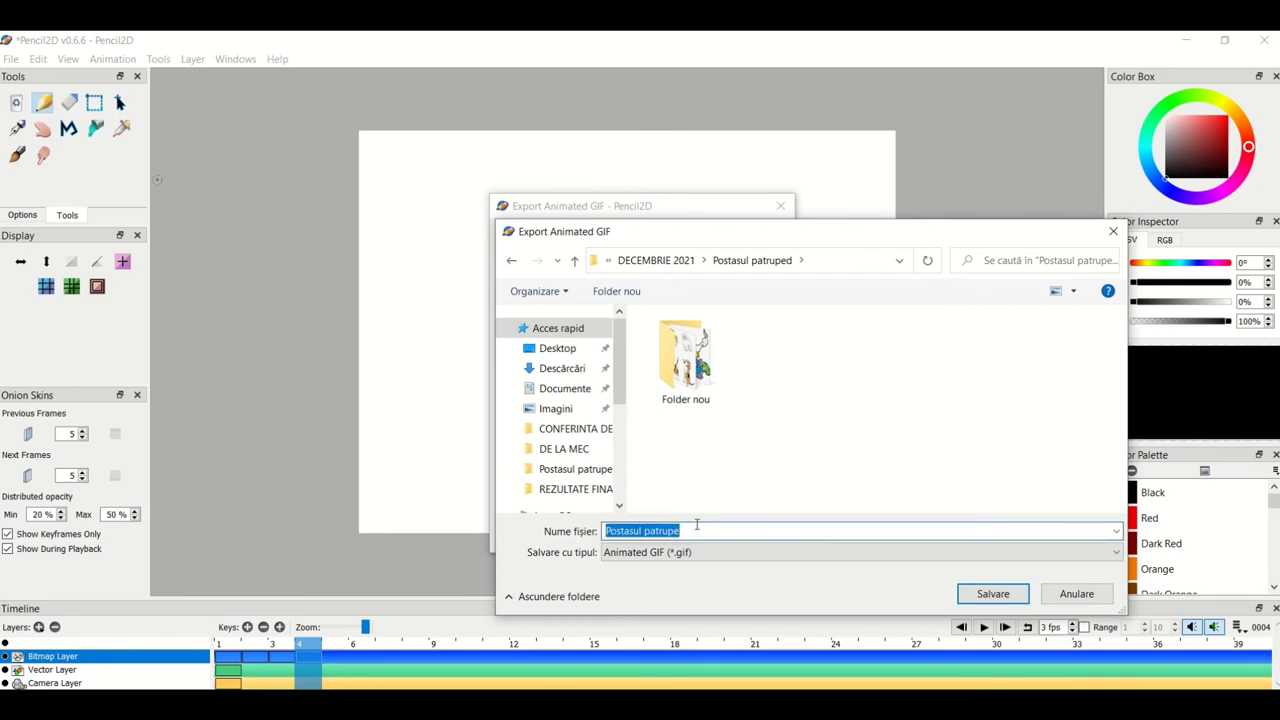
pyautogui.click(694, 528)
pyautogui.write('d')
pyautogui.click(797, 487)
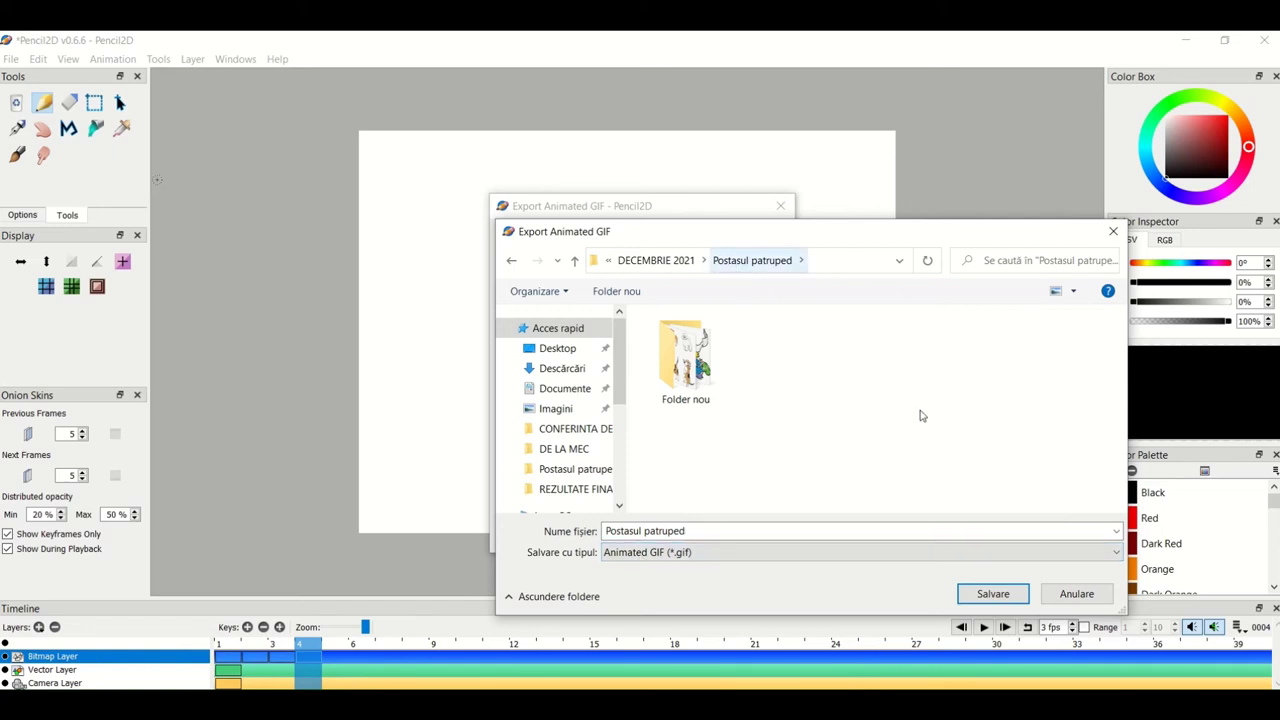
pyautogui.click(990, 592)
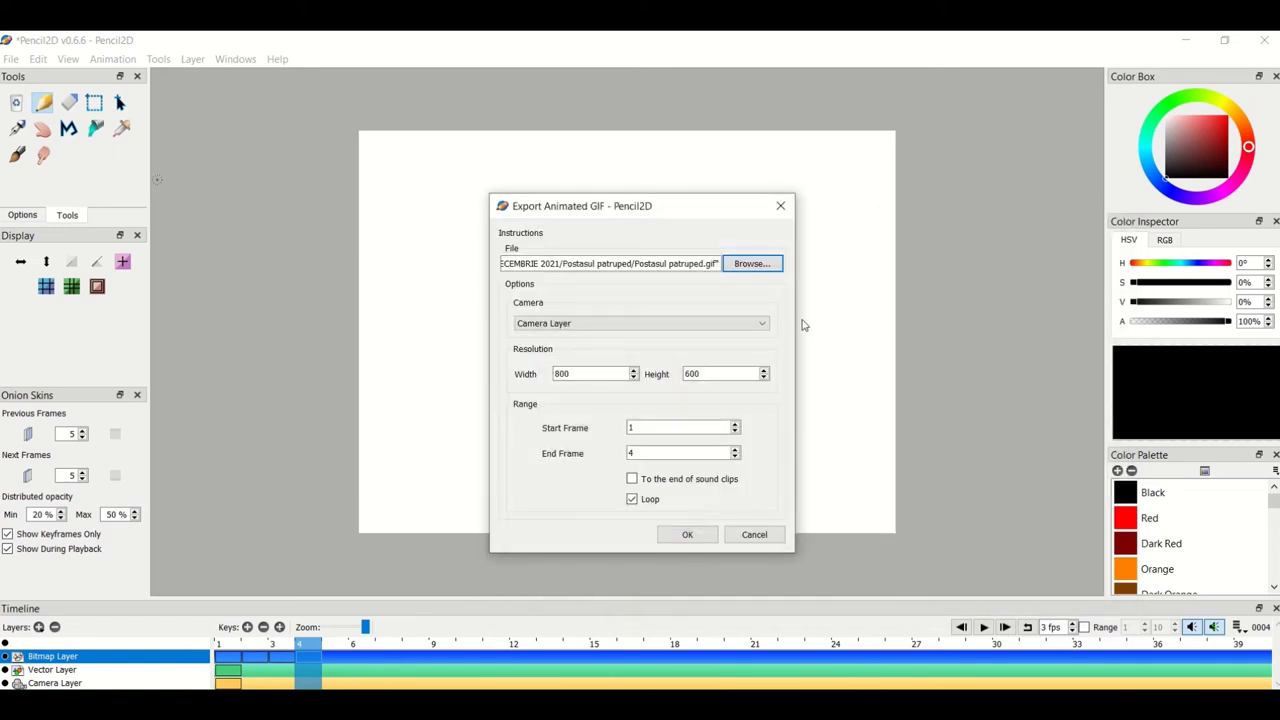
pyautogui.click(687, 535)
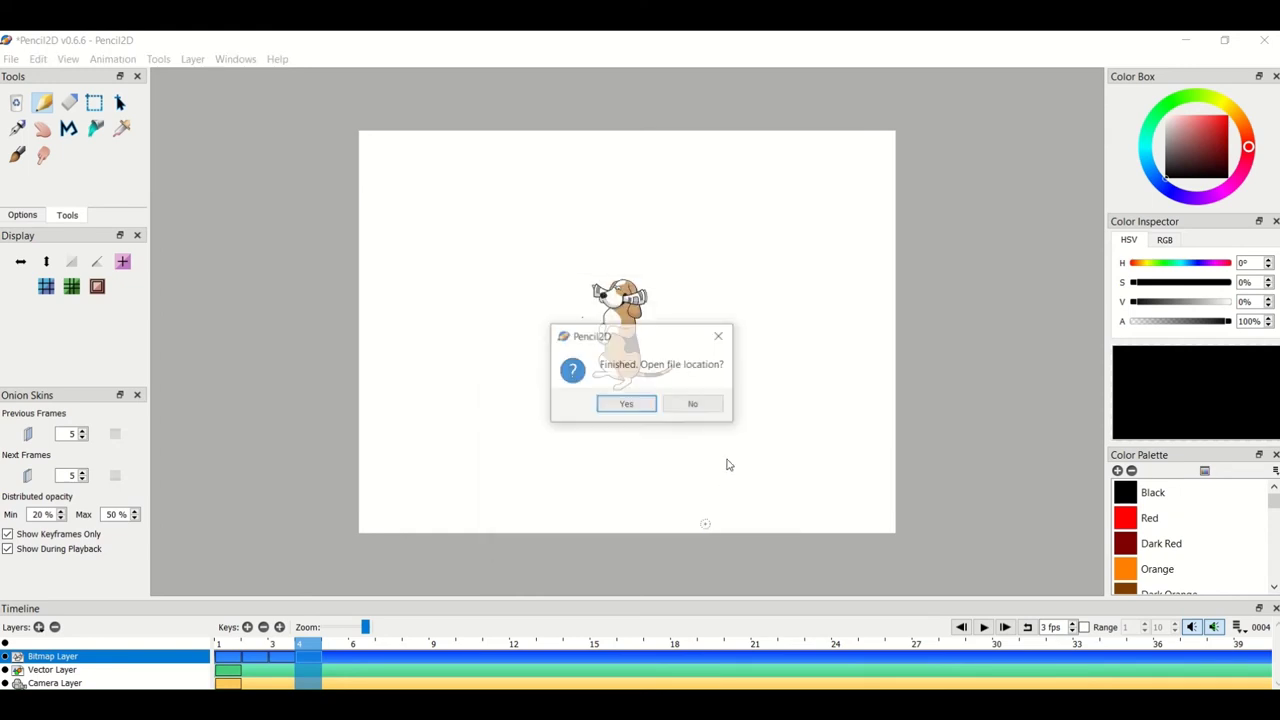
pyautogui.click(703, 408)
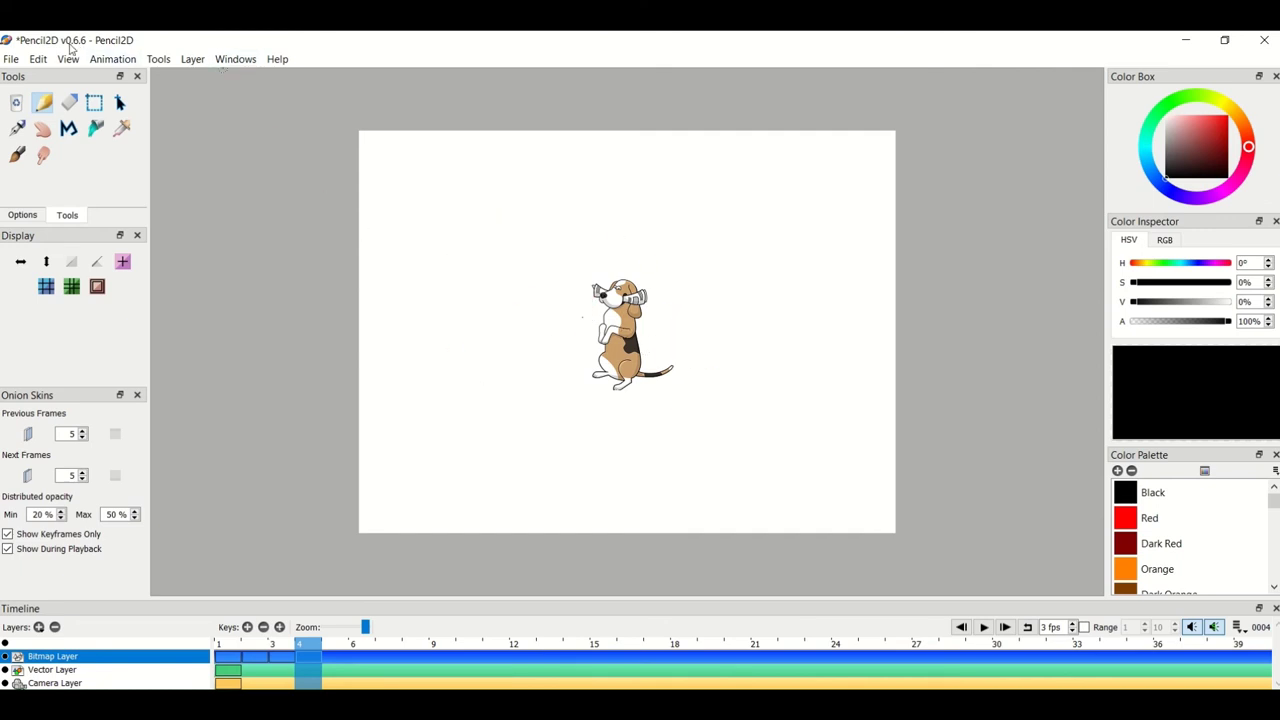
# Step: Save the animation as the Pencil2D project "Postasul patruped" (*.pclx) in the Postasul patruped folder inside DECEMBRIE 2021
pyautogui.click(12, 60)
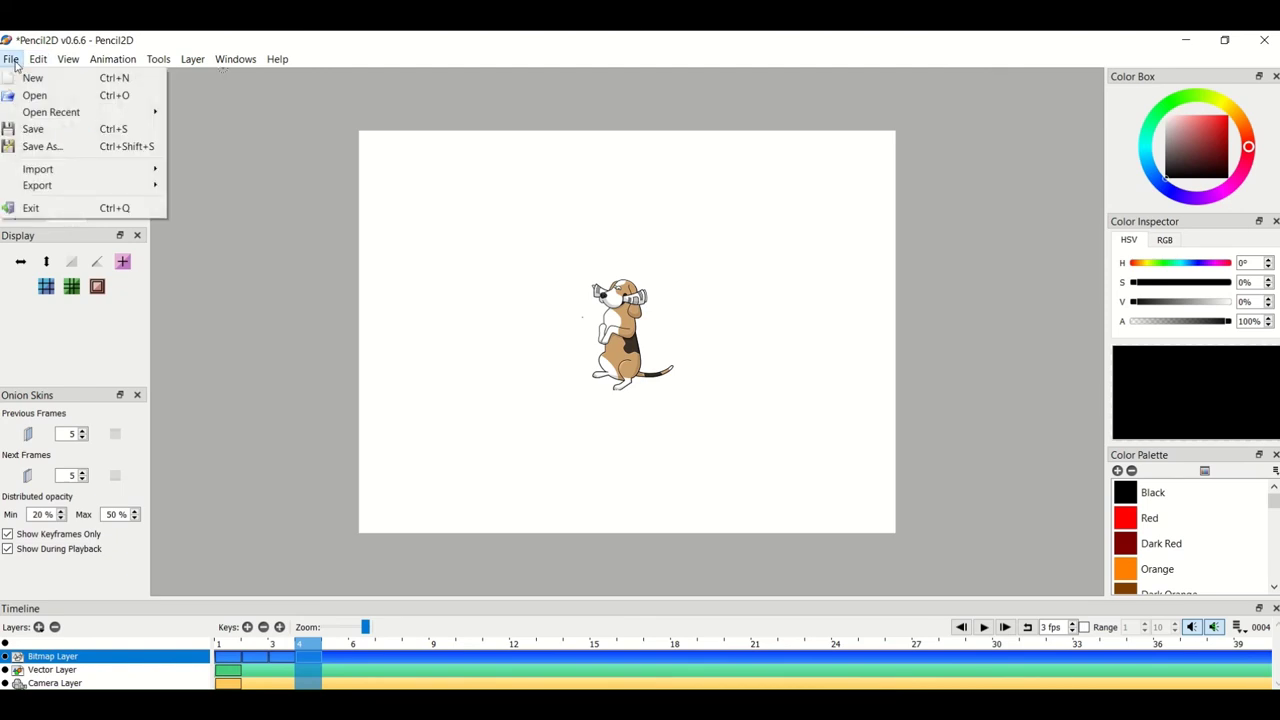
pyautogui.click(48, 147)
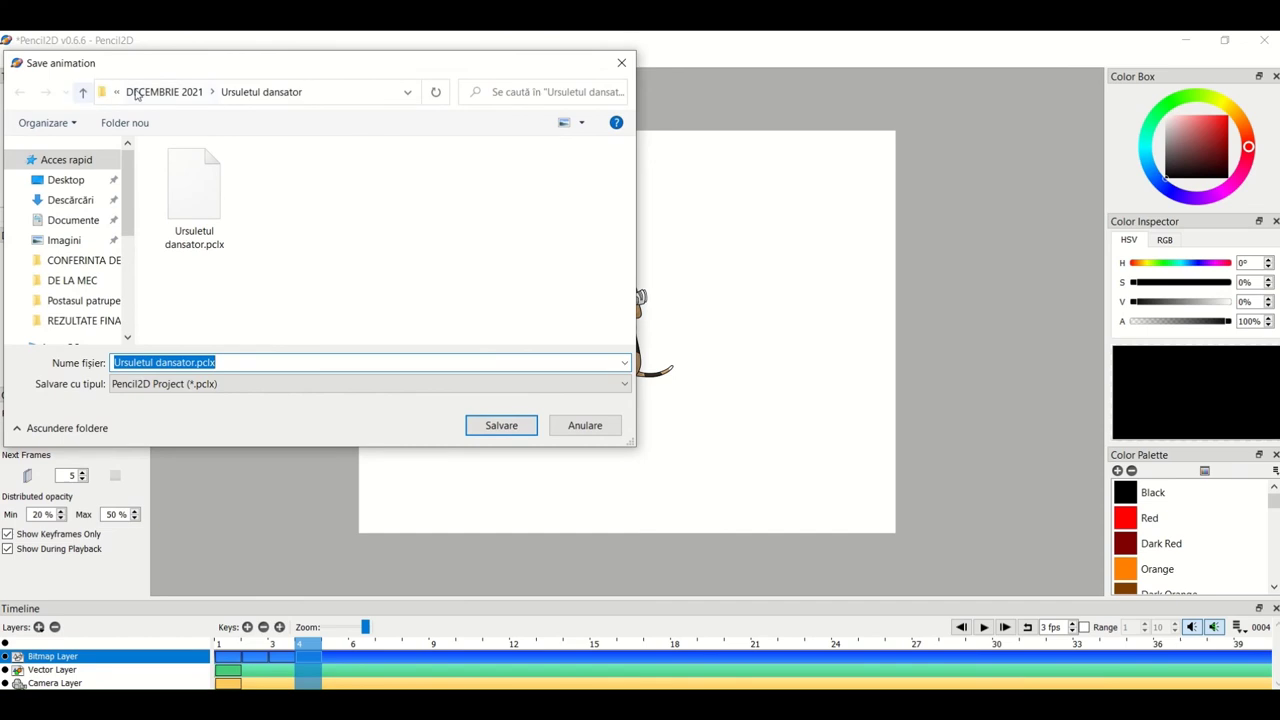
pyautogui.click(137, 94)
pyautogui.doubleClick(291, 184)
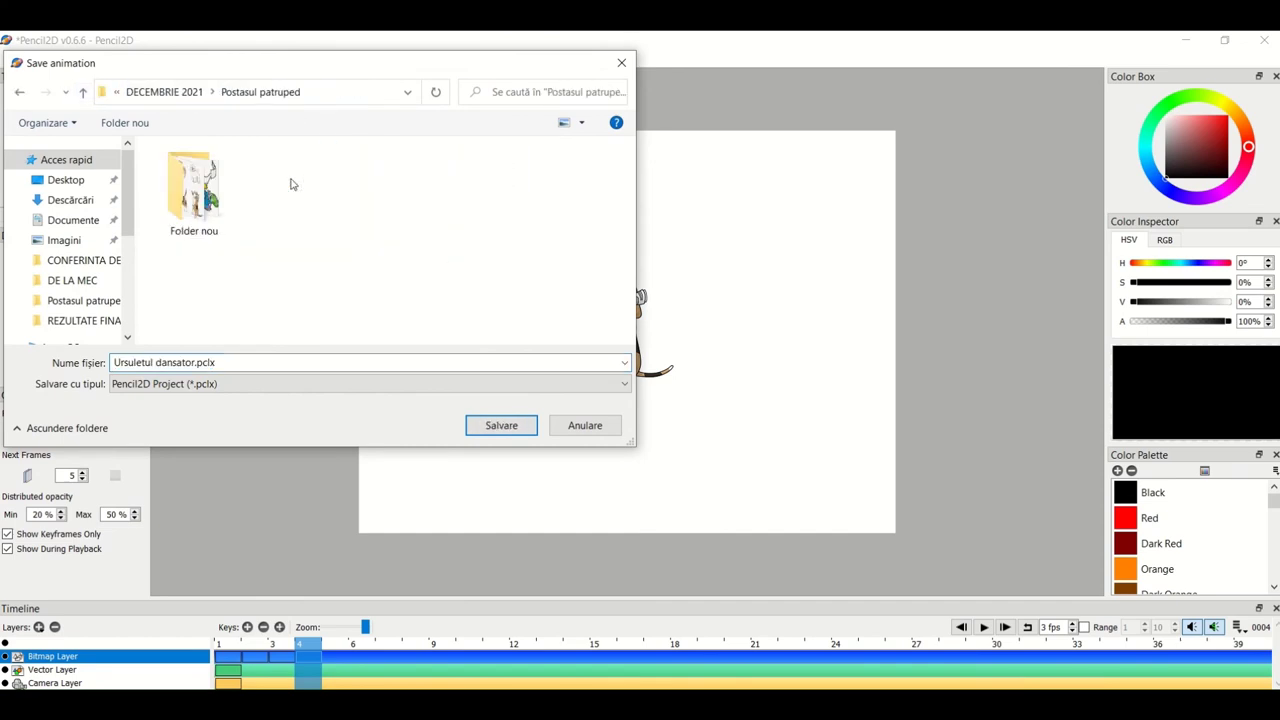
pyautogui.click(258, 362)
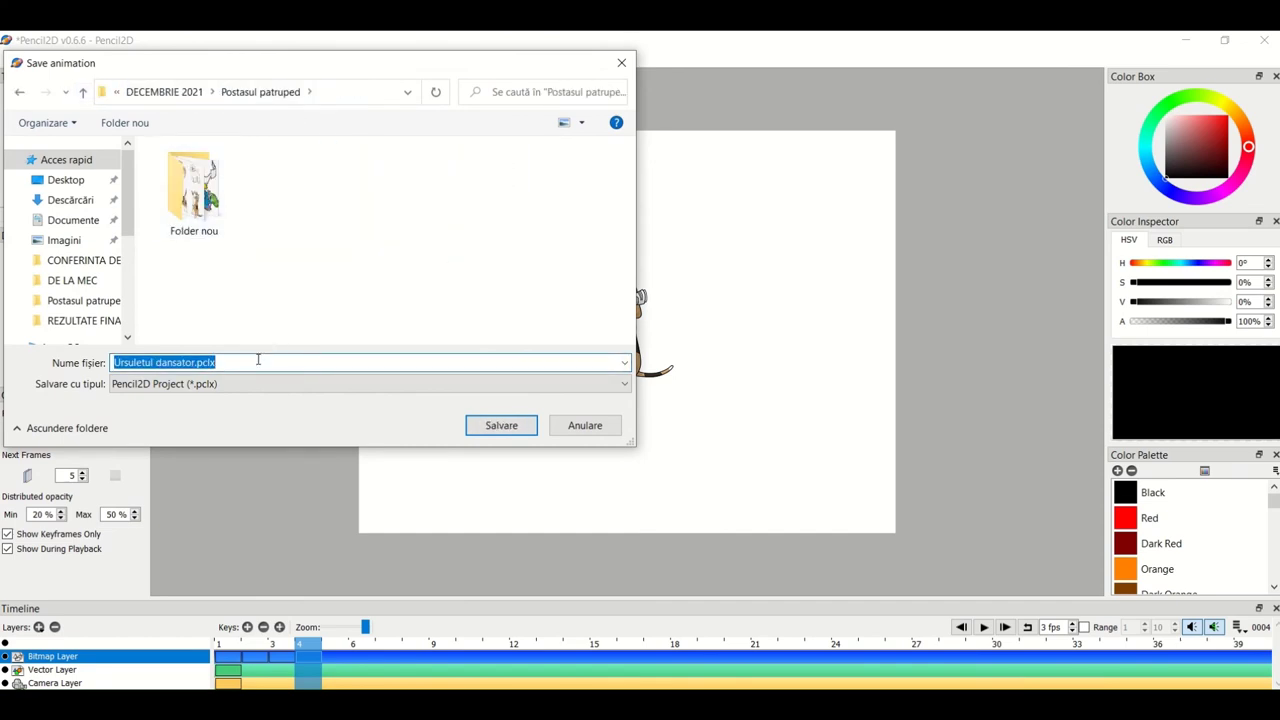
pyautogui.write('pO')
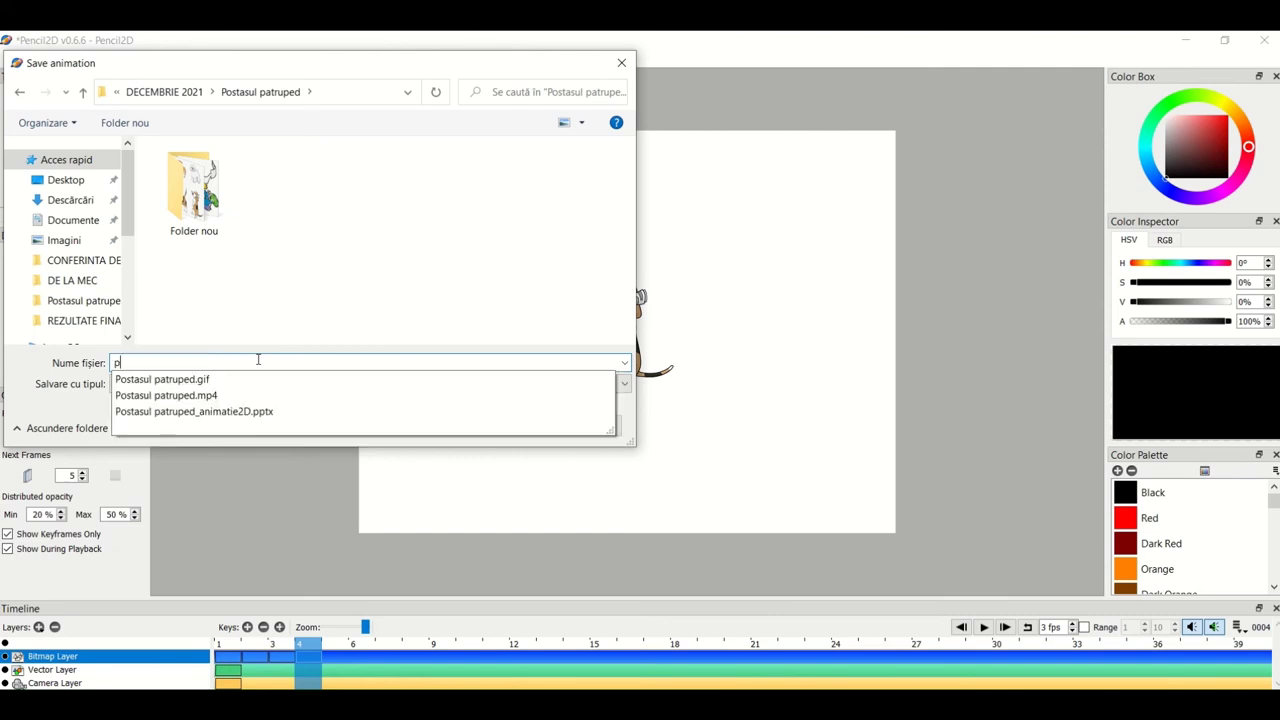
pyautogui.press('BackSpace')
pyautogui.press('BackSpace')
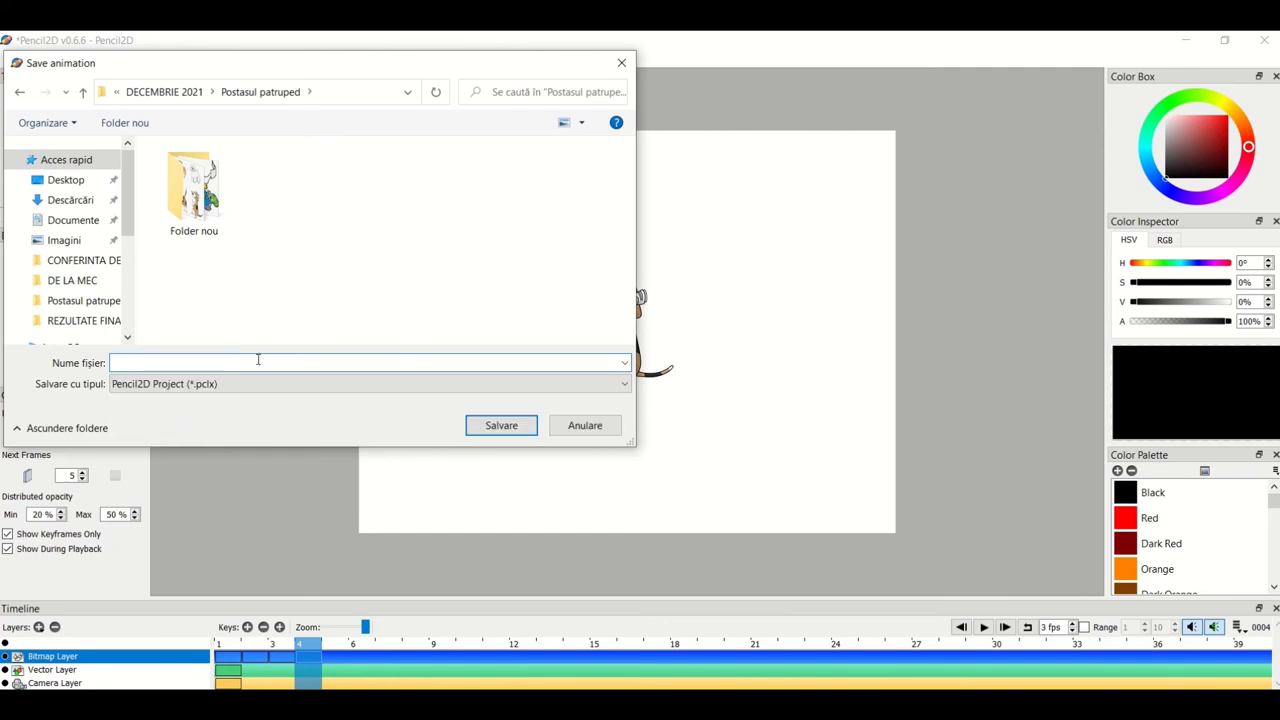
pyautogui.write('Postasul patruped')
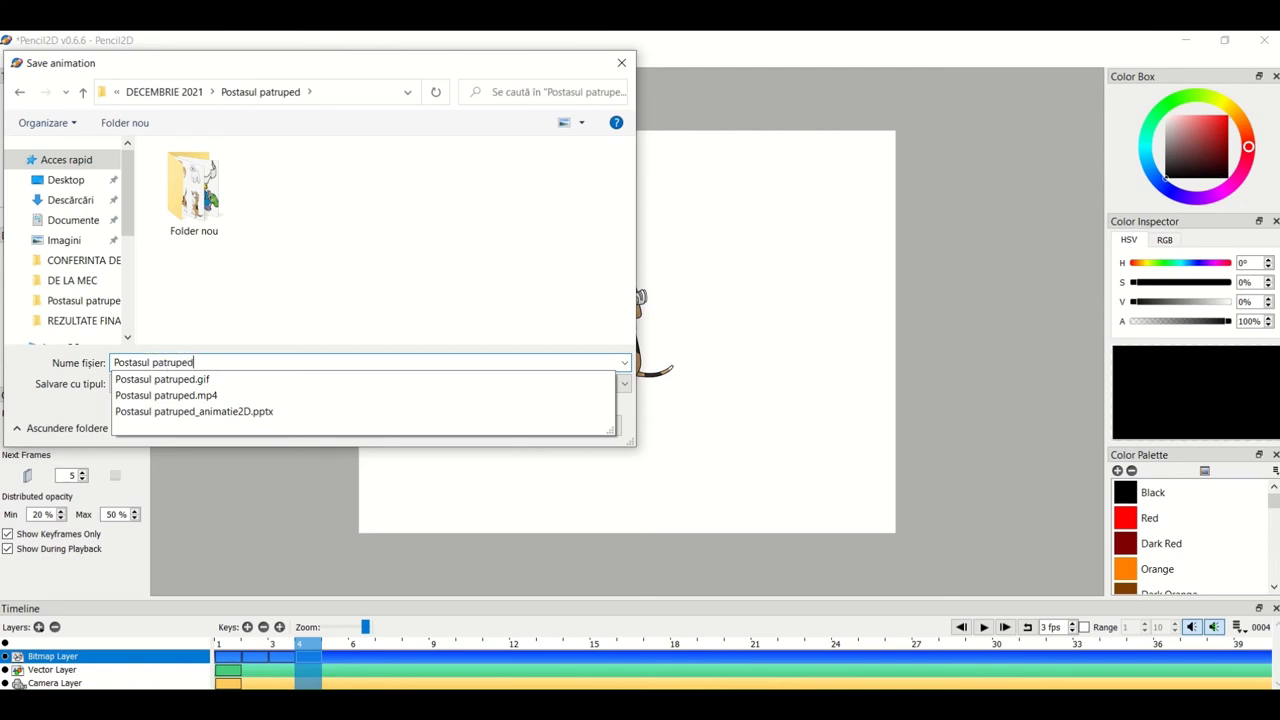
pyautogui.click(329, 326)
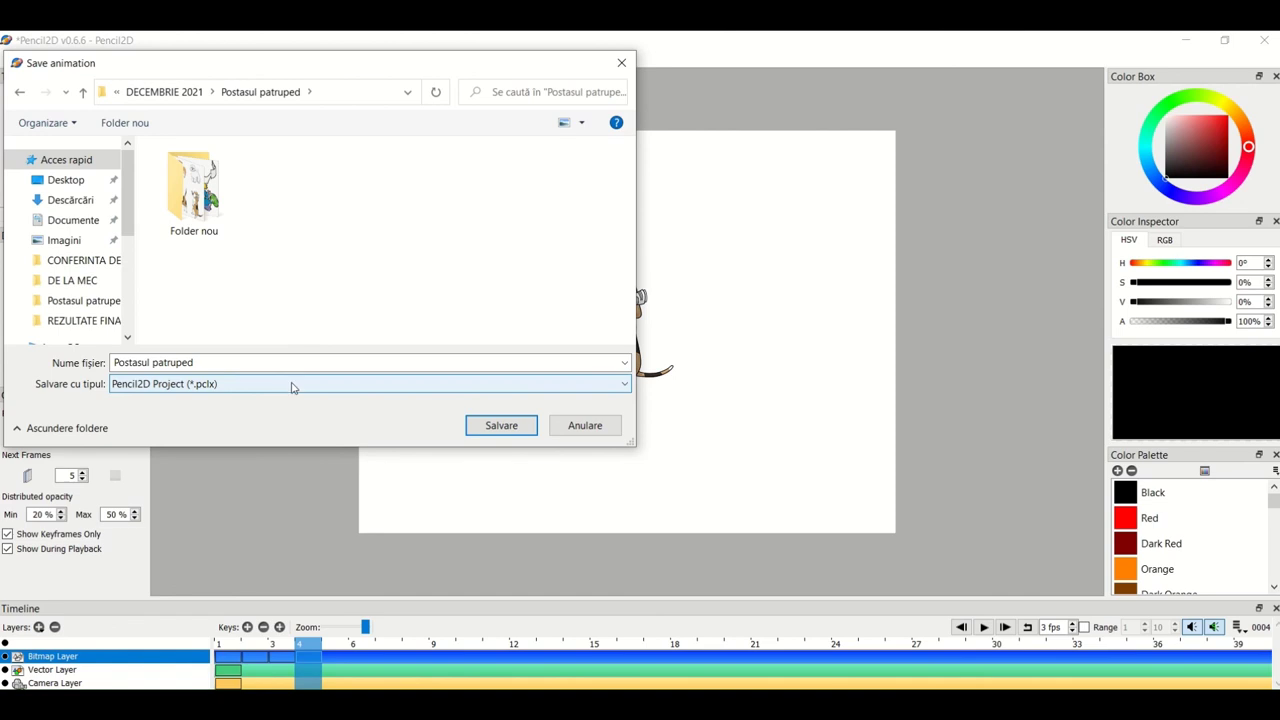
pyautogui.click(500, 425)
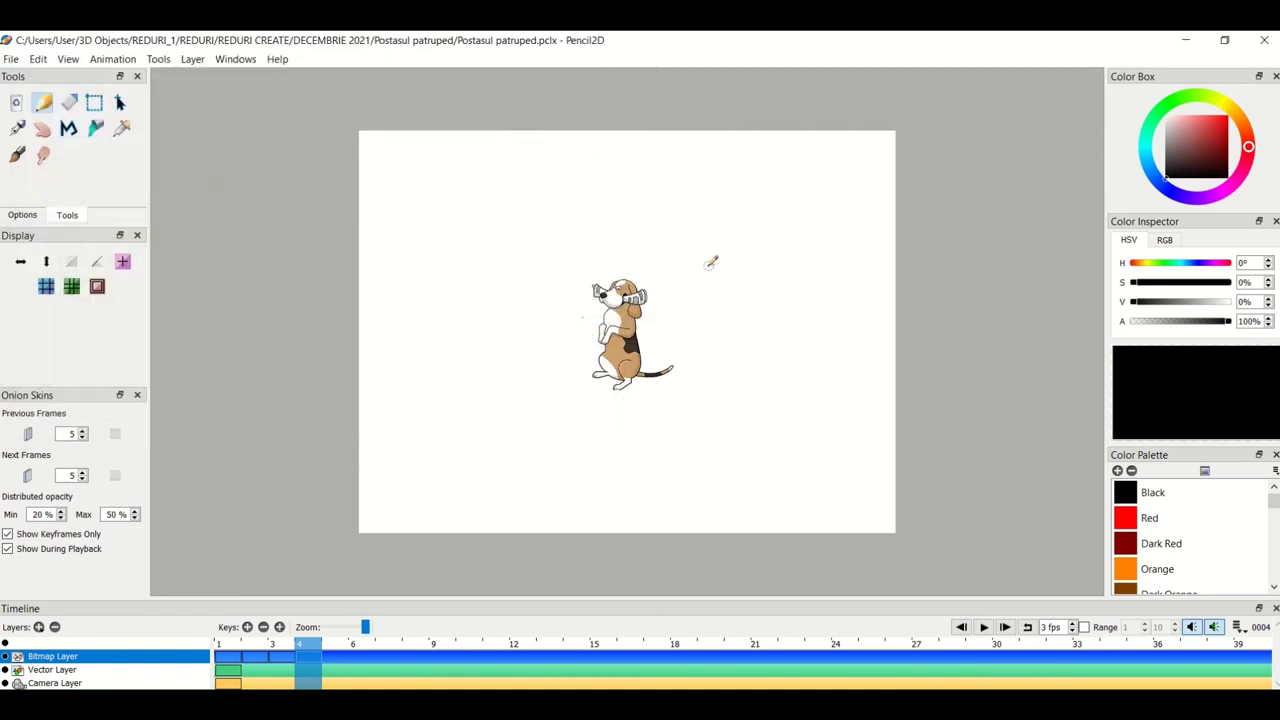